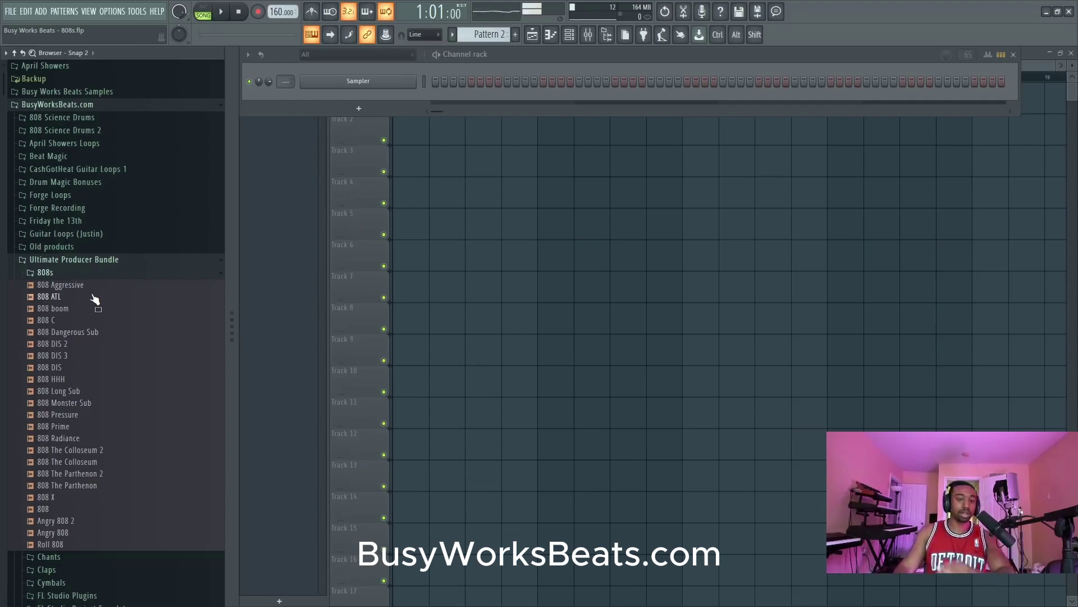
- Audition the 808 Aggressive and 808 Long Sub samples and load 808 Long Sub into a new channel
key("Down")
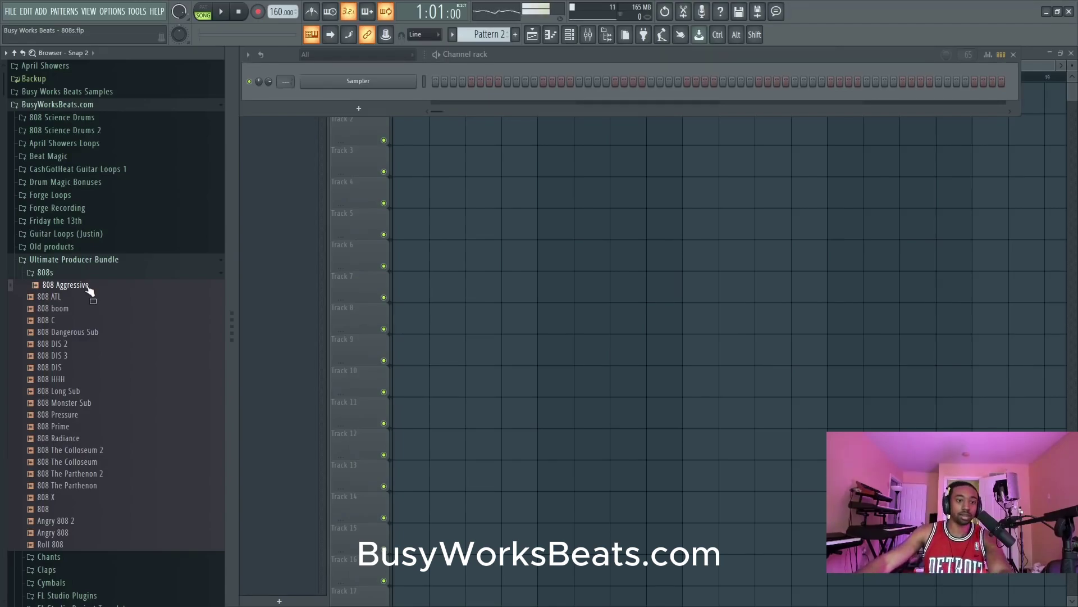
left_click(89, 291)
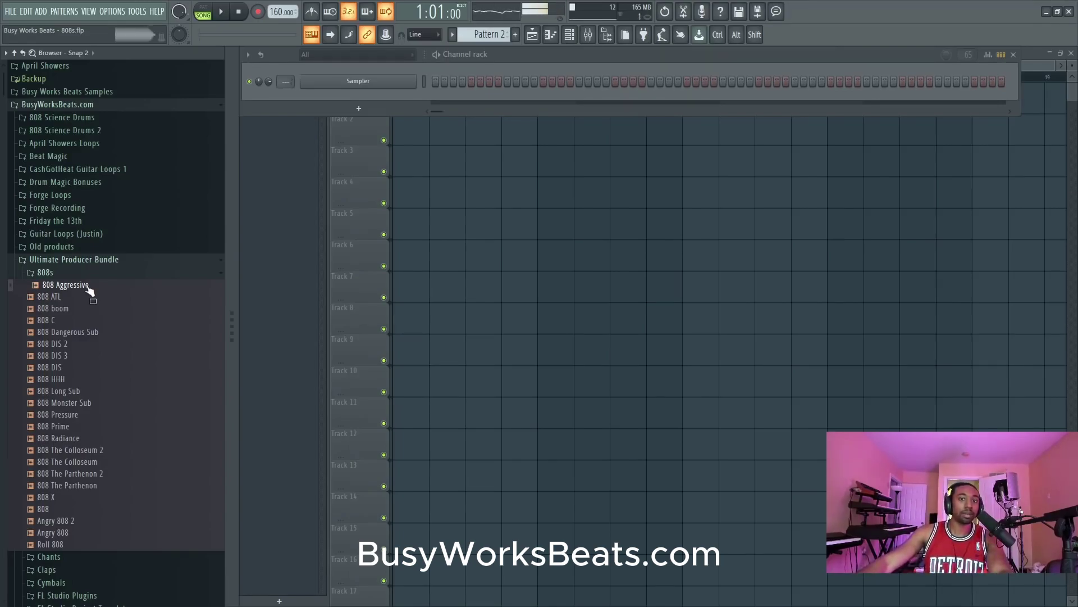
left_click(85, 393)
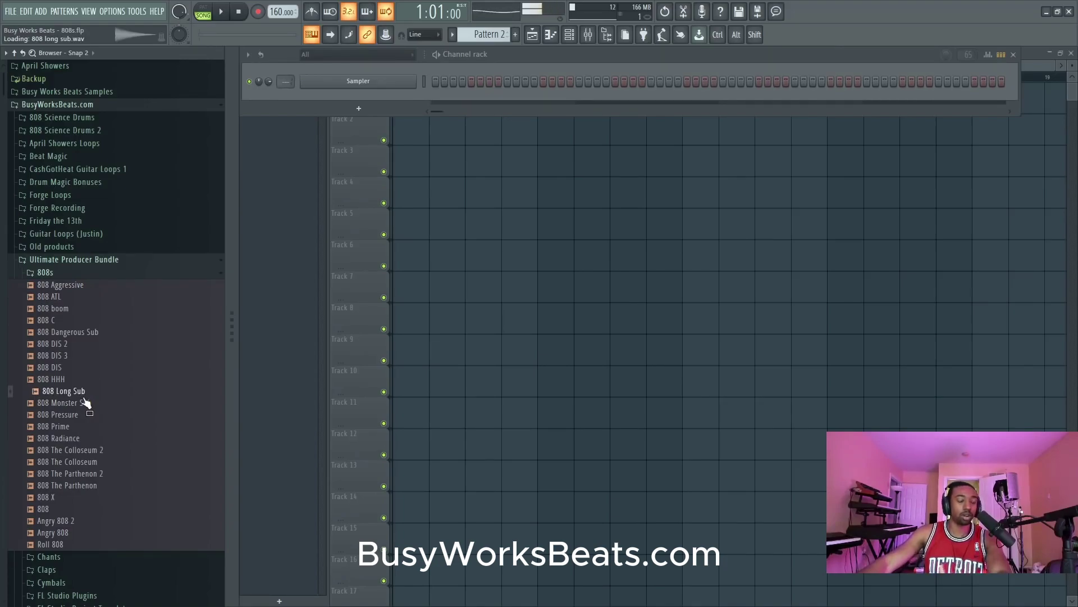
left_click_drag(84, 399, 358, 108)
- Open the 808 Long Sub sample in the Edison audio editor and detect its pitch regions
right_click(379, 302)
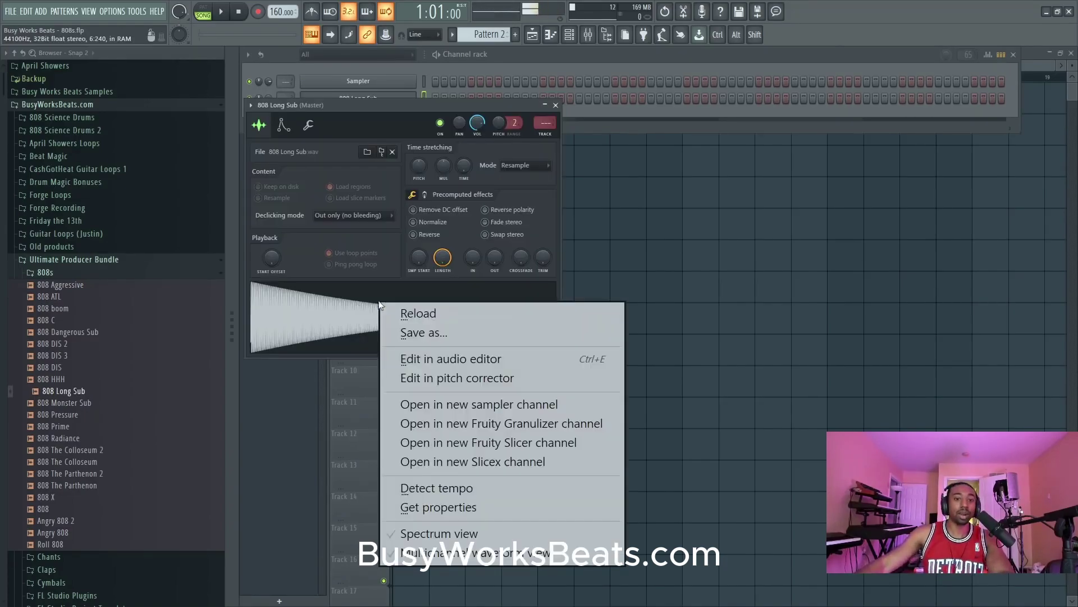
left_click(441, 360)
right_click(426, 260)
left_click(369, 198)
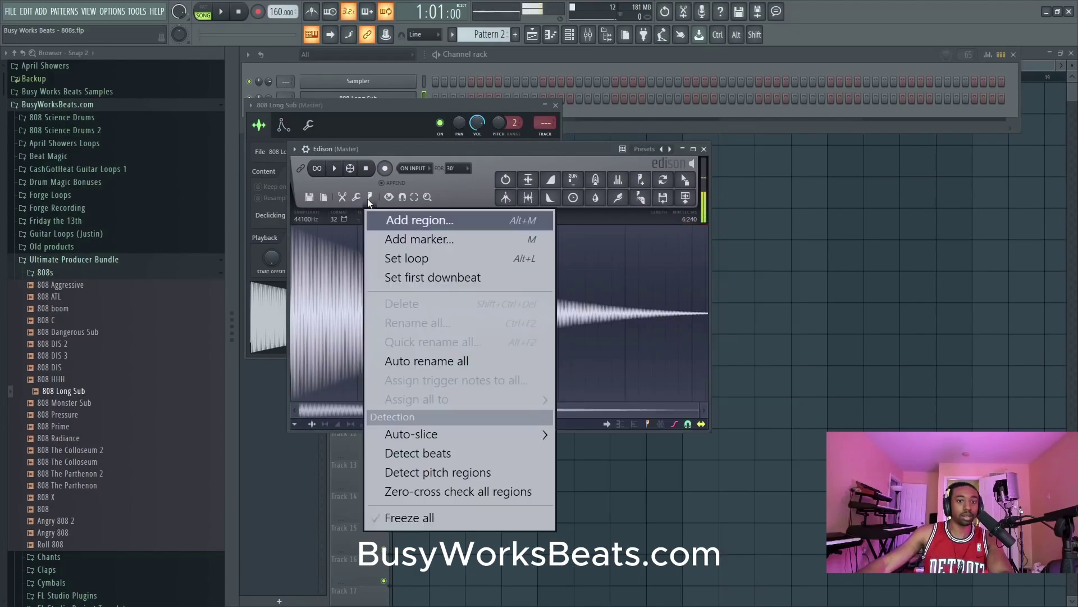
left_click(451, 472)
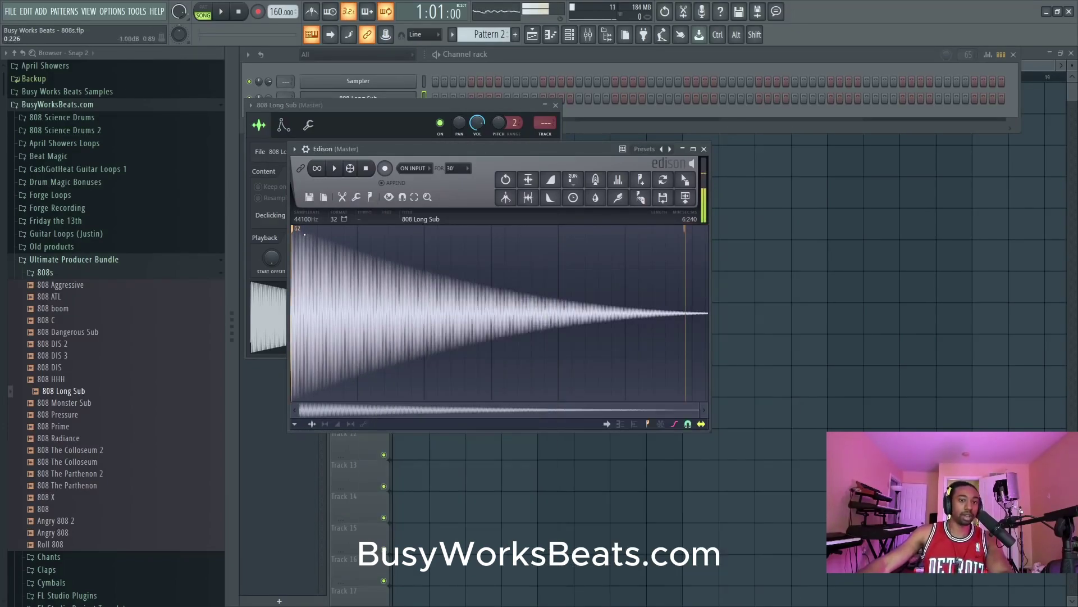
- Set the 808 Long Sub channel's root note to G4 and play a few notes to test the tuning
left_click(284, 125)
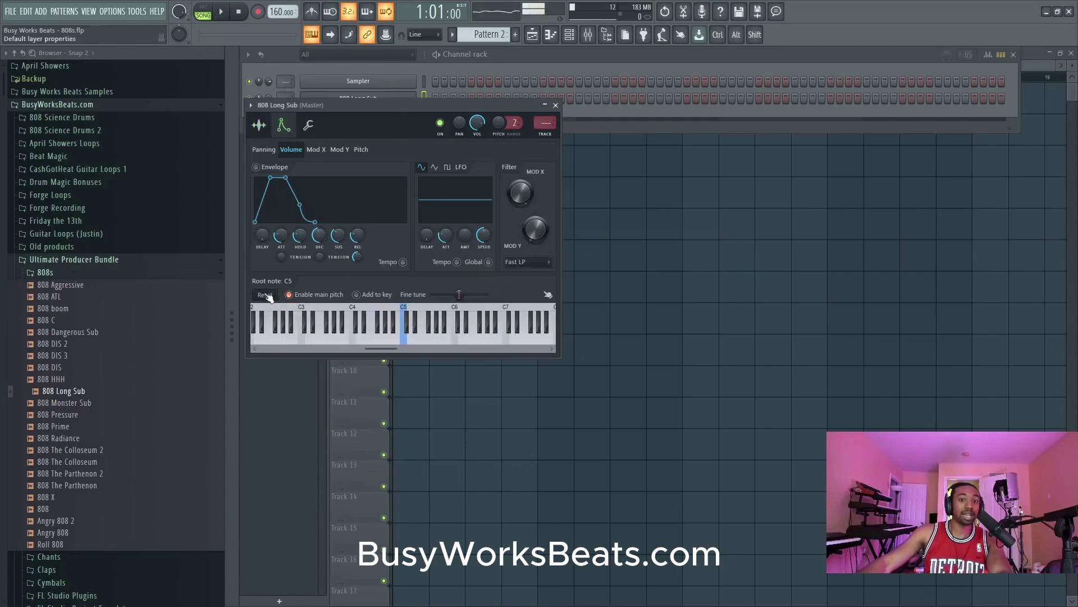
left_click(384, 314)
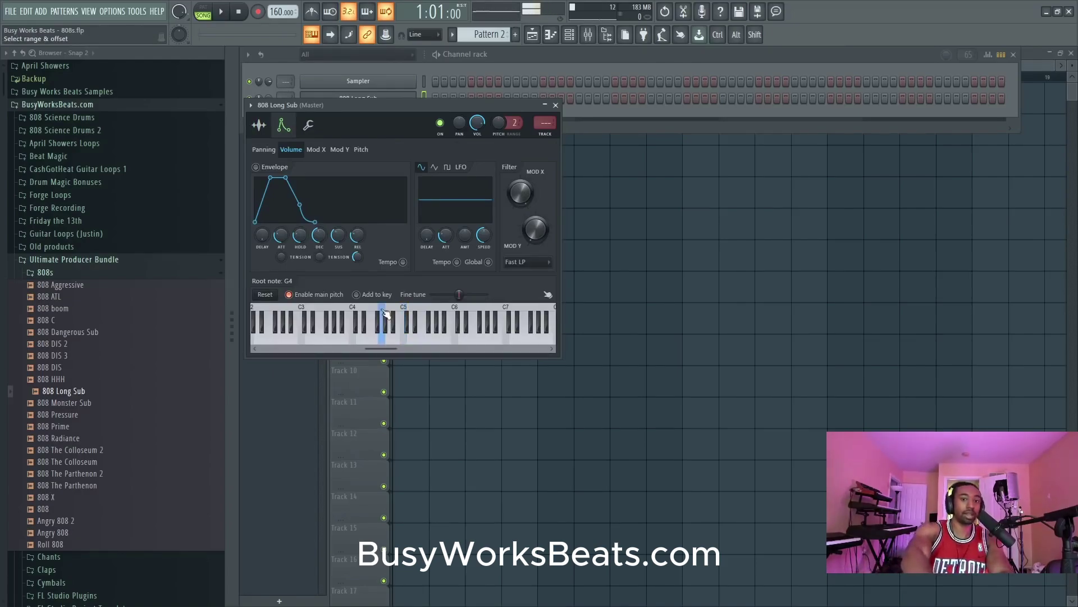
key("n")
key("m")
key("comma")
key("w")
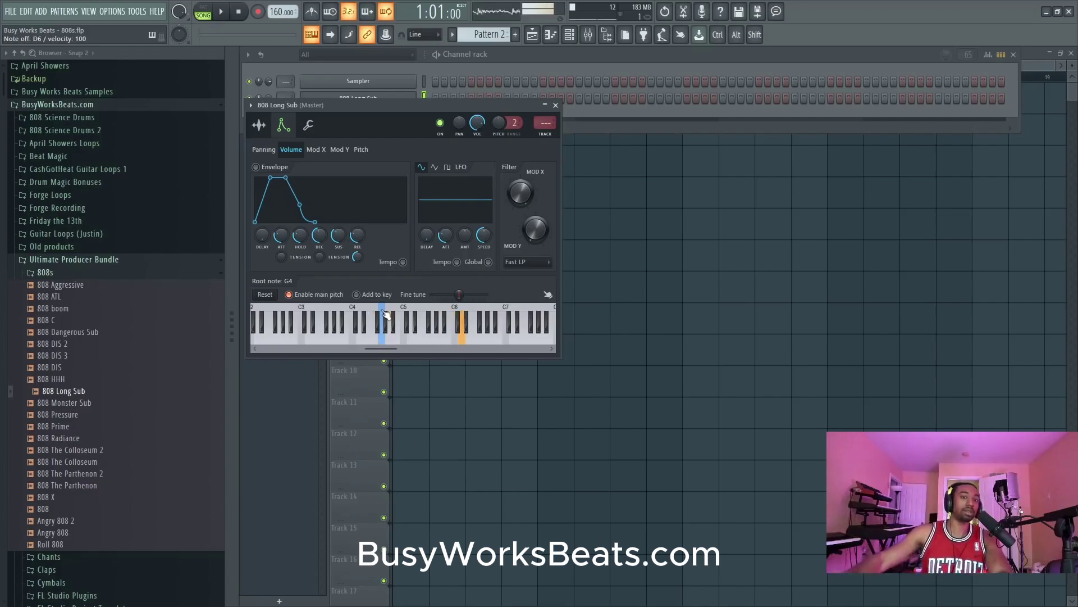
- Route the 808 Long Sub channel to mixer track 1
left_click(571, 36)
left_click(570, 36)
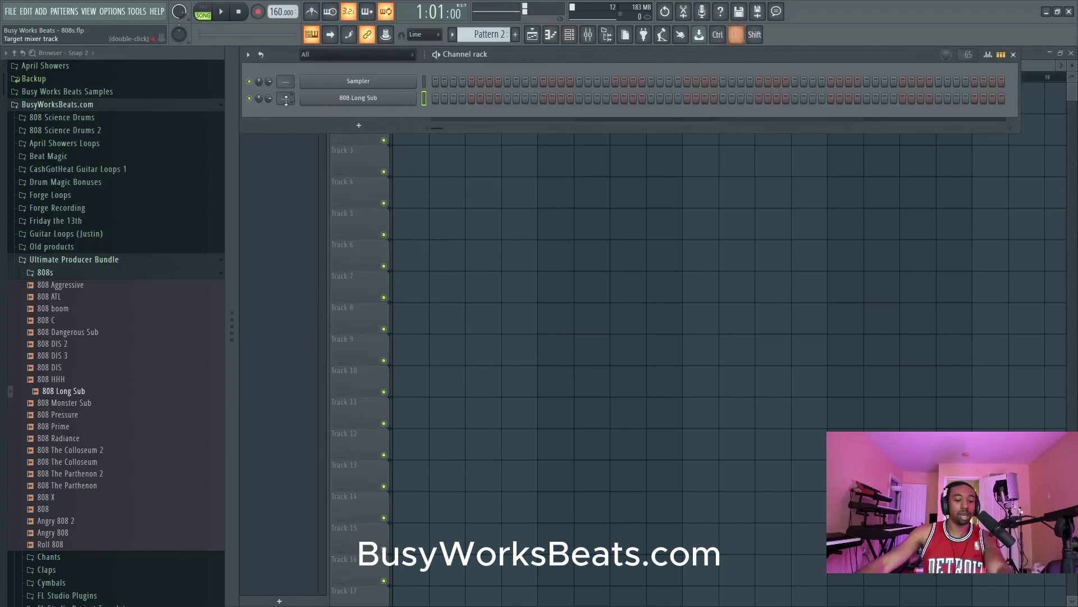
key("alt+m")
key("alt+m")
left_click_drag(286, 101, 286, 96)
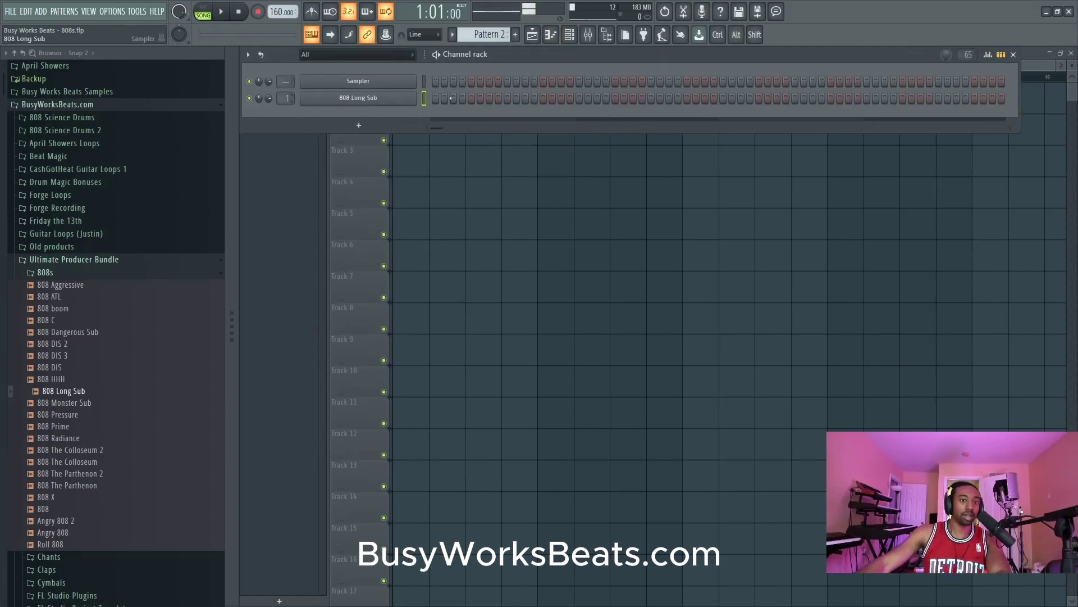
- Add Fruity Parametric EQ 2 to the first effect slot of mixer track Insert 1
left_click(588, 34)
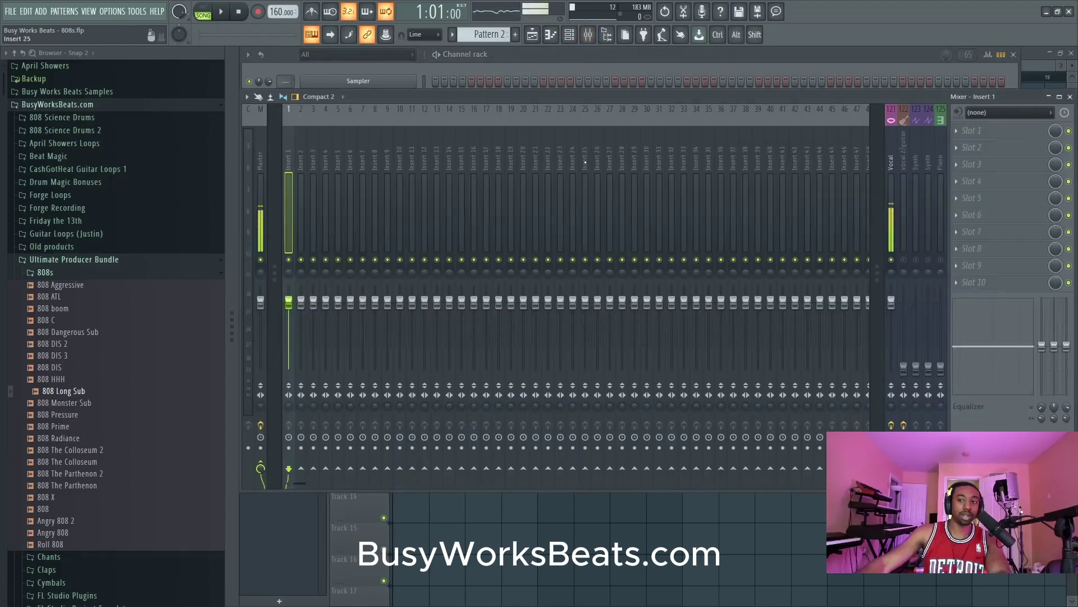
left_click(972, 130)
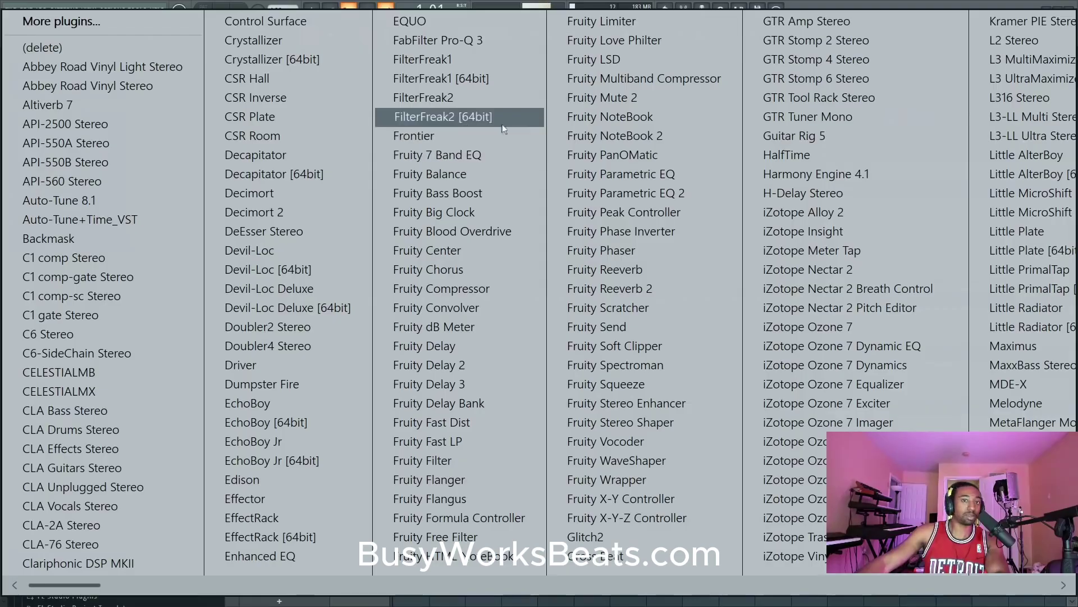
left_click(677, 191)
left_click_drag(476, 167, 463, 158)
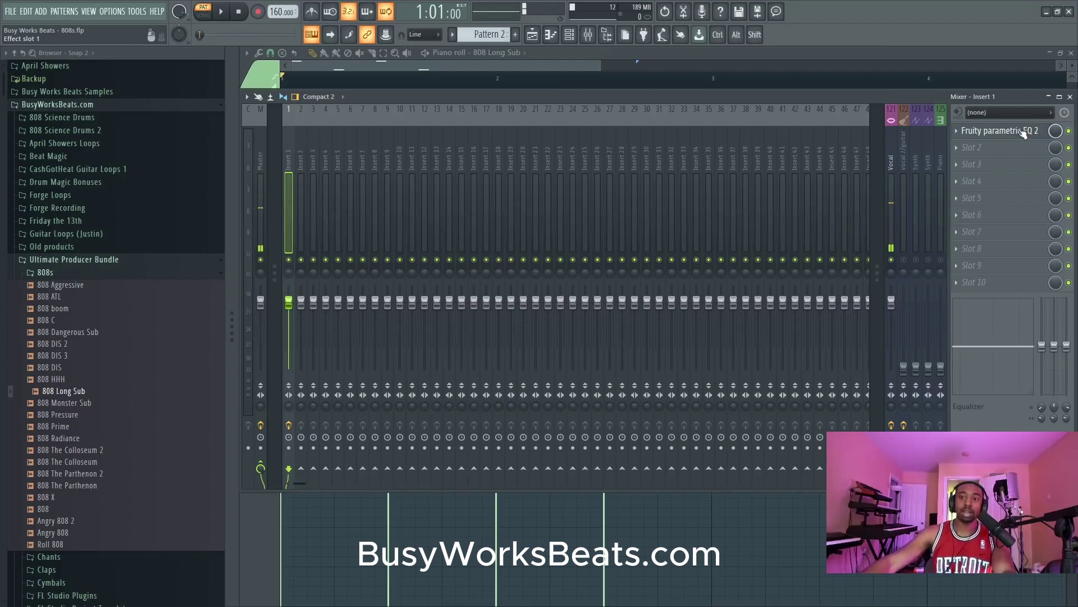
- Narrow band 2 of the 808's parametric EQ and boost it at about 61 Hz, playing the pattern to check the sound
left_click(1024, 133)
key("space")
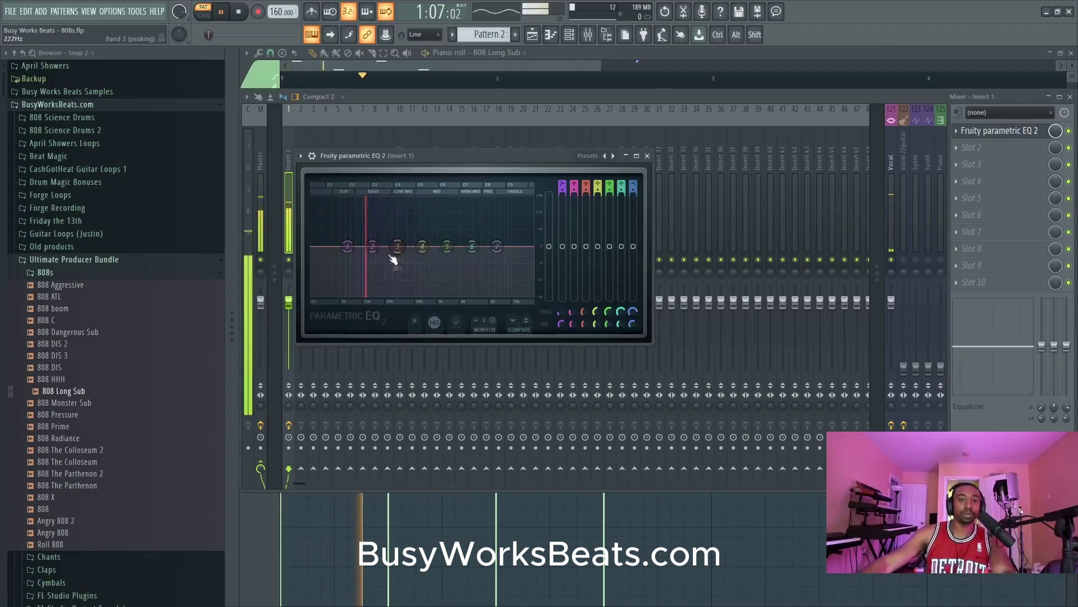
key("space")
left_click_drag(373, 244, 372, 240)
scroll(372, 240, "down", 4)
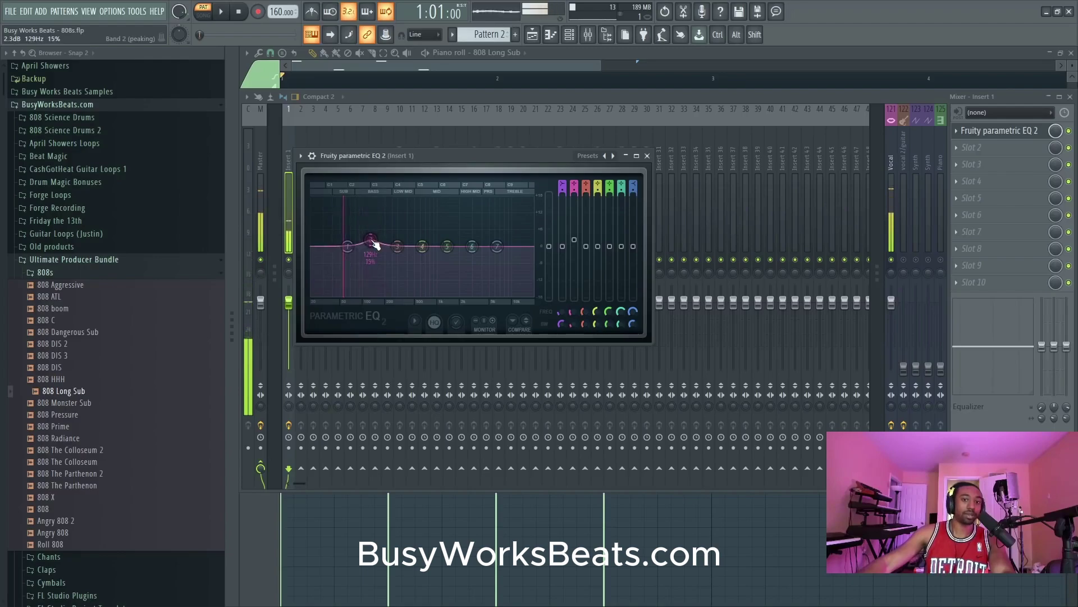
scroll(375, 245, "down", 3)
left_click_drag(376, 245, 347, 230)
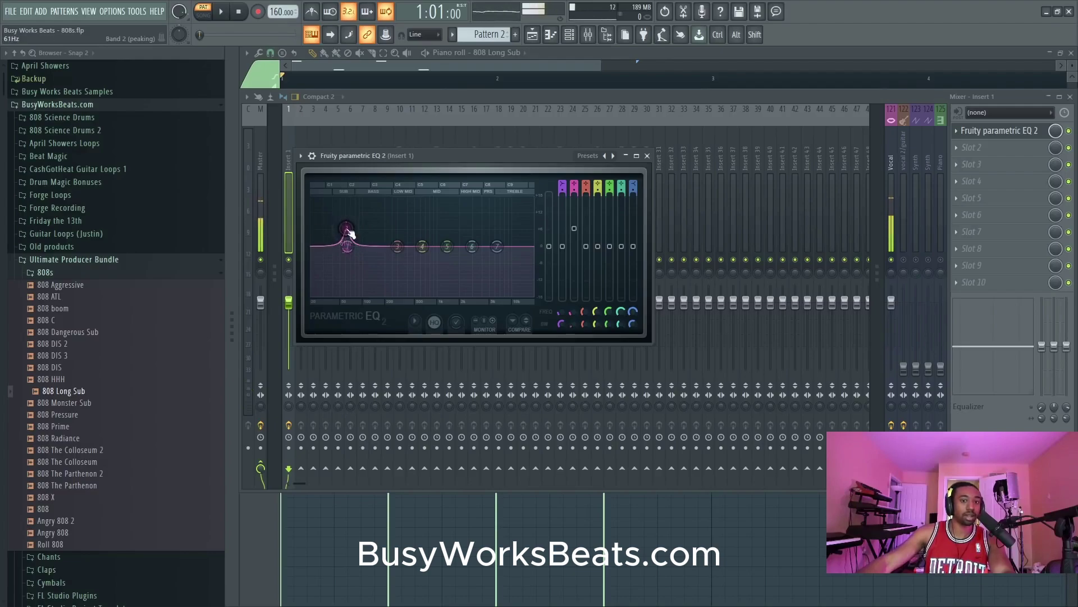
key("space")
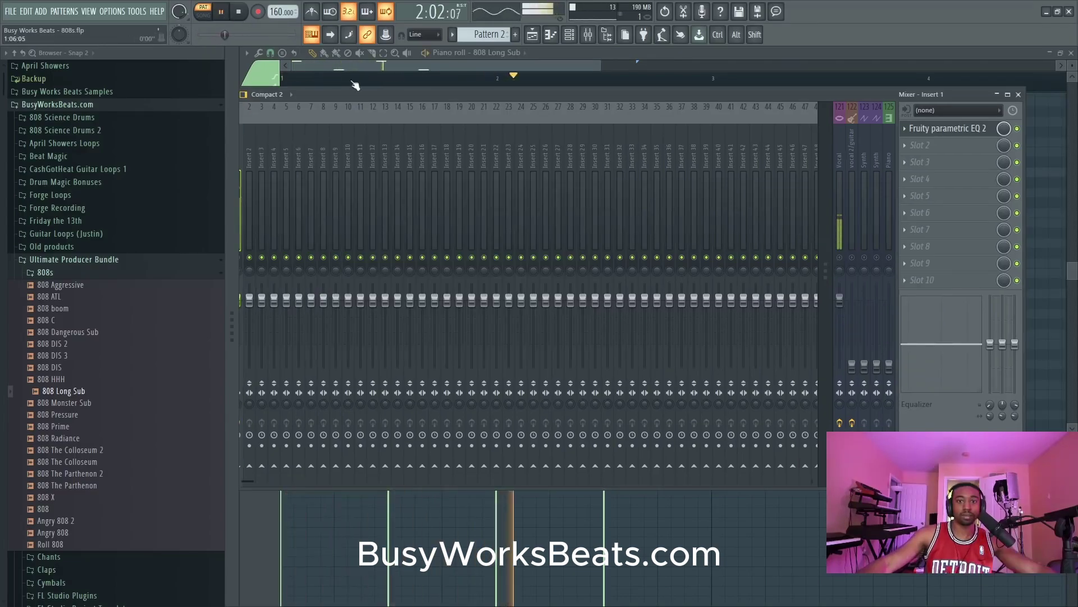
left_click(242, 16)
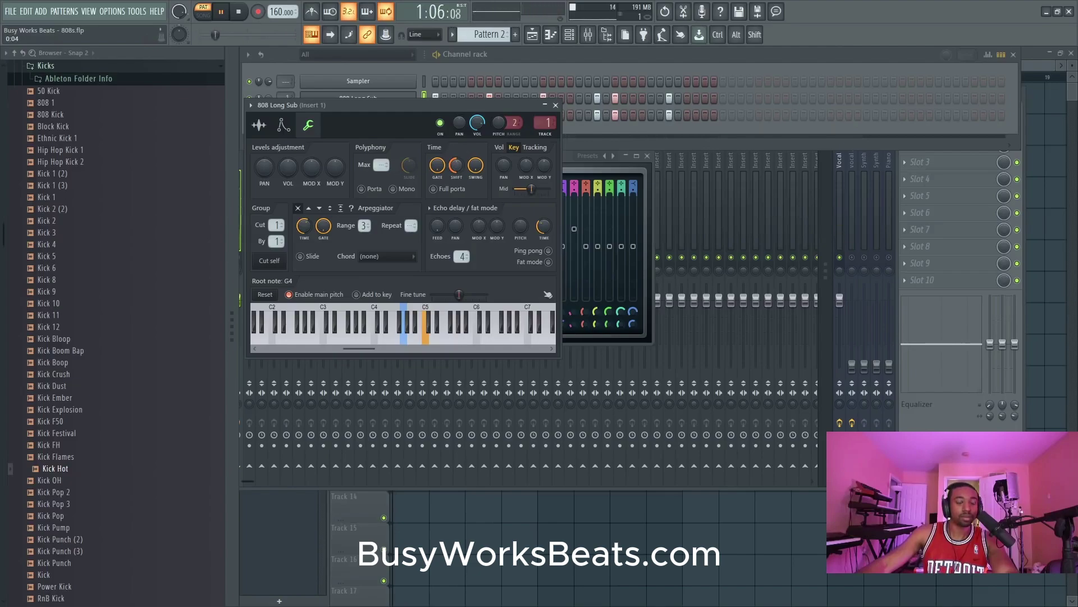
- Stop playback and raise the hold time of the 808 Long Sub channel's volume envelope
key("space")
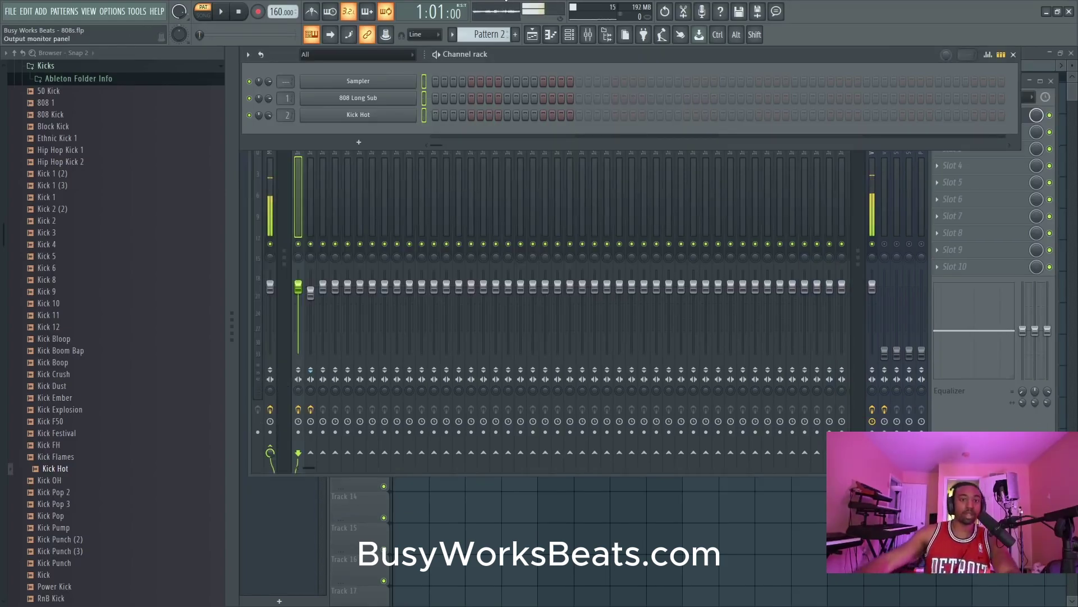
left_click(358, 99)
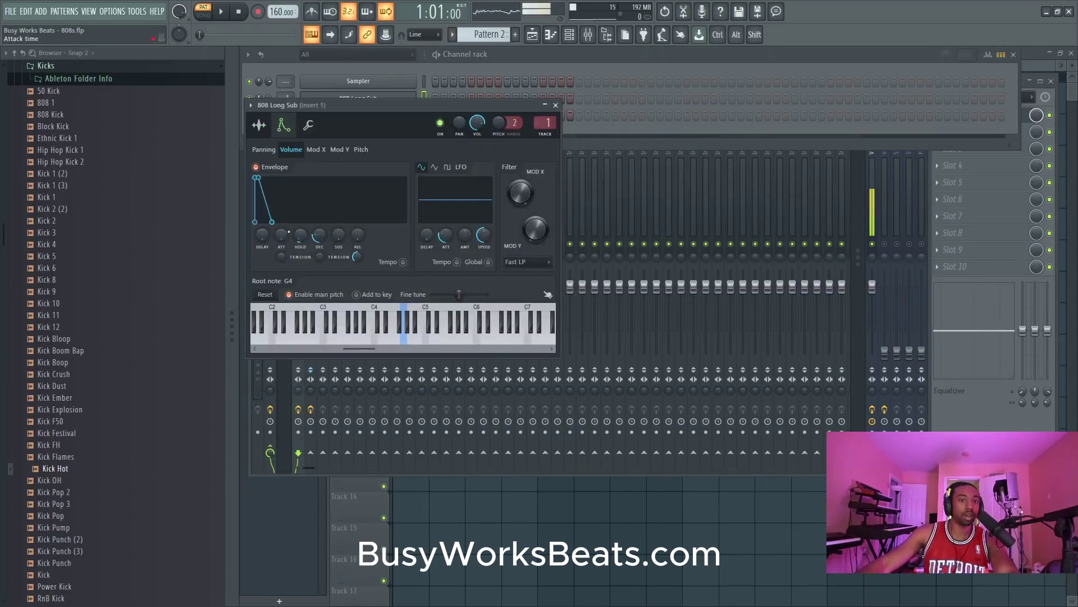
left_click_drag(301, 235, 319, 261)
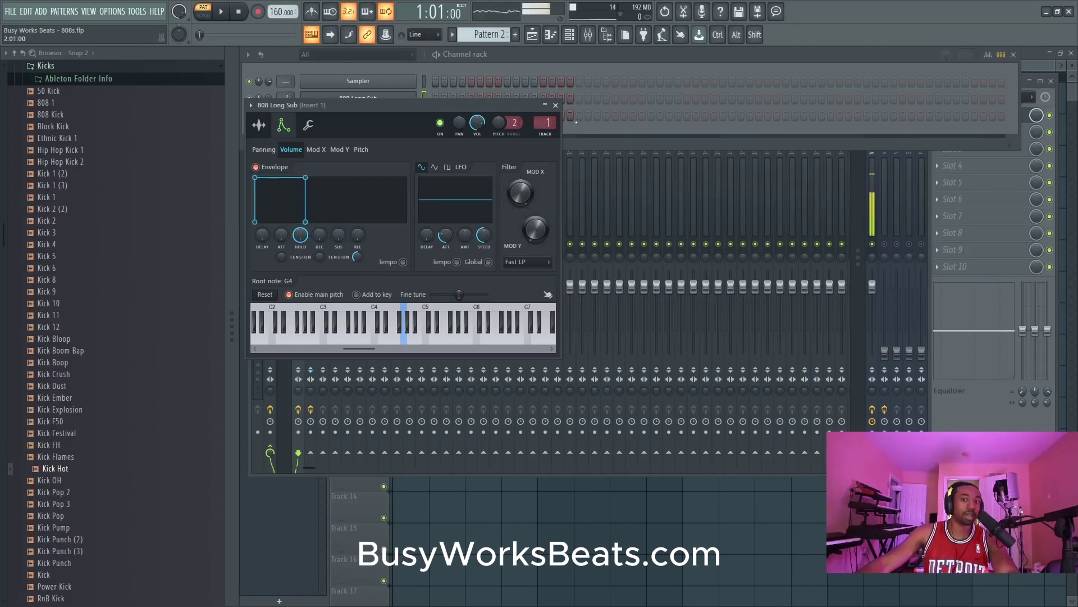
left_click(556, 105)
- Enter a bassline of F5, A4 and A3 notes over the first two bars in 808 Long Sub's piano roll and play it
right_click(404, 99)
left_click(447, 101)
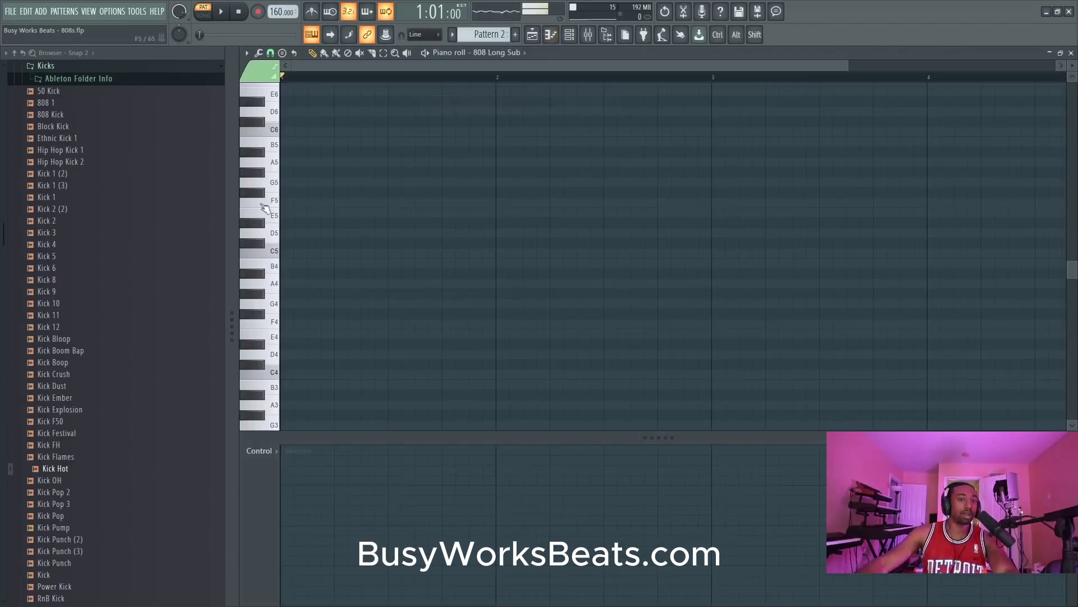
left_click(294, 203)
key("space")
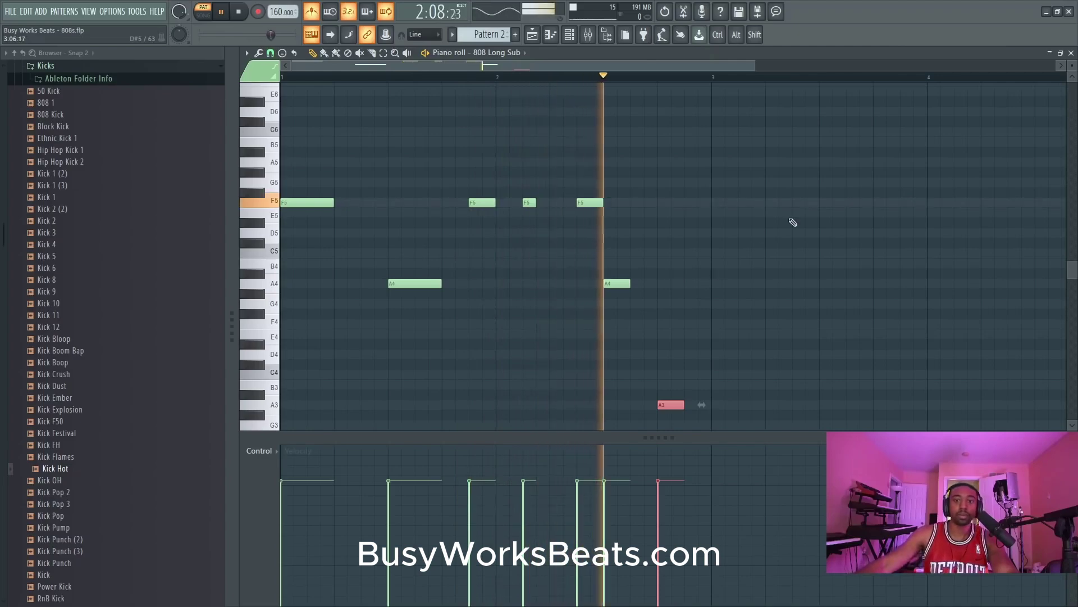
- Stop playback and transpose the bassline's last note up one octave to A4
scroll(710, 321, "down", 3)
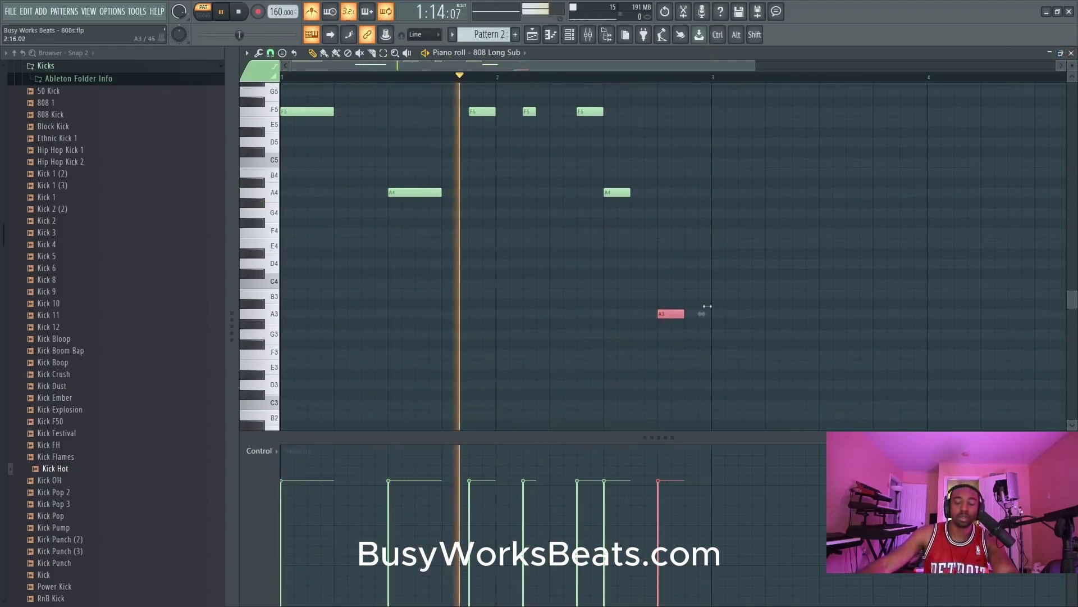
key("space")
key("ctrl+Up")
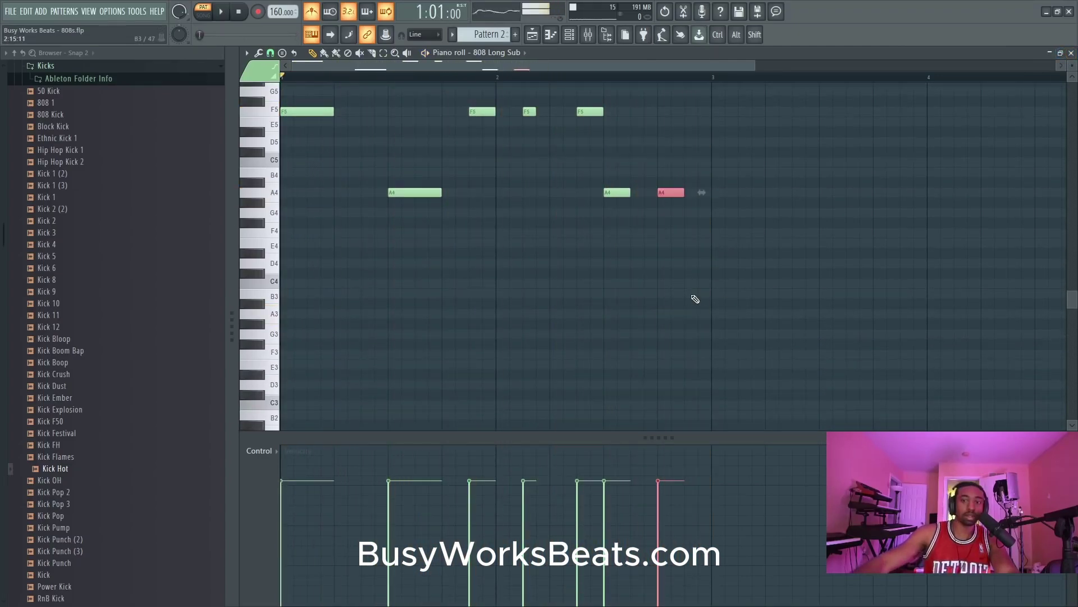
- Play the pattern and turn off the 808 Long Sub channel's volume envelope
left_click(1070, 53)
key("space")
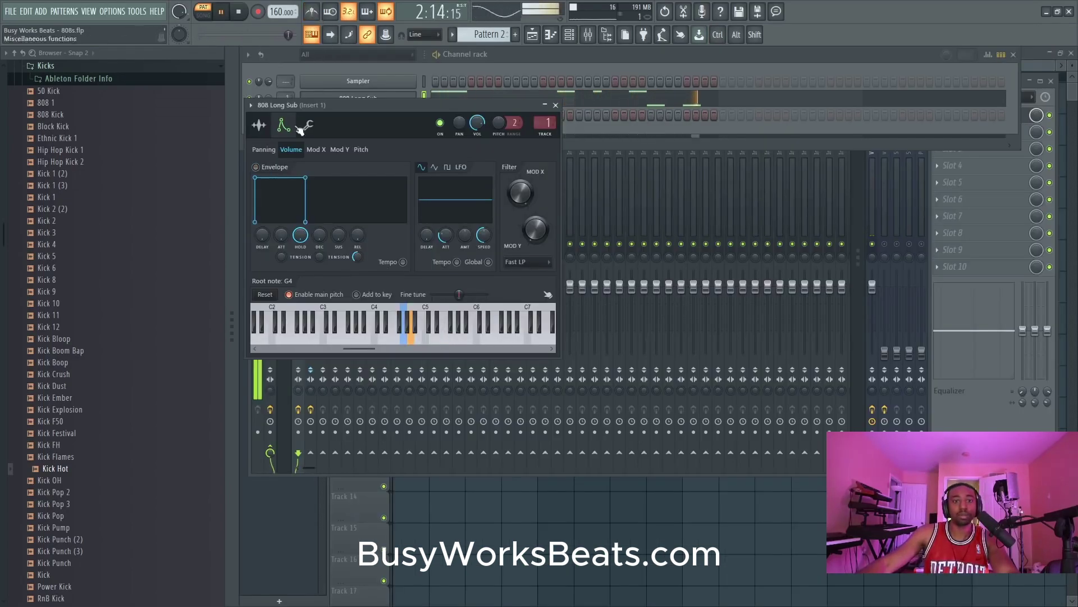
left_click(280, 171)
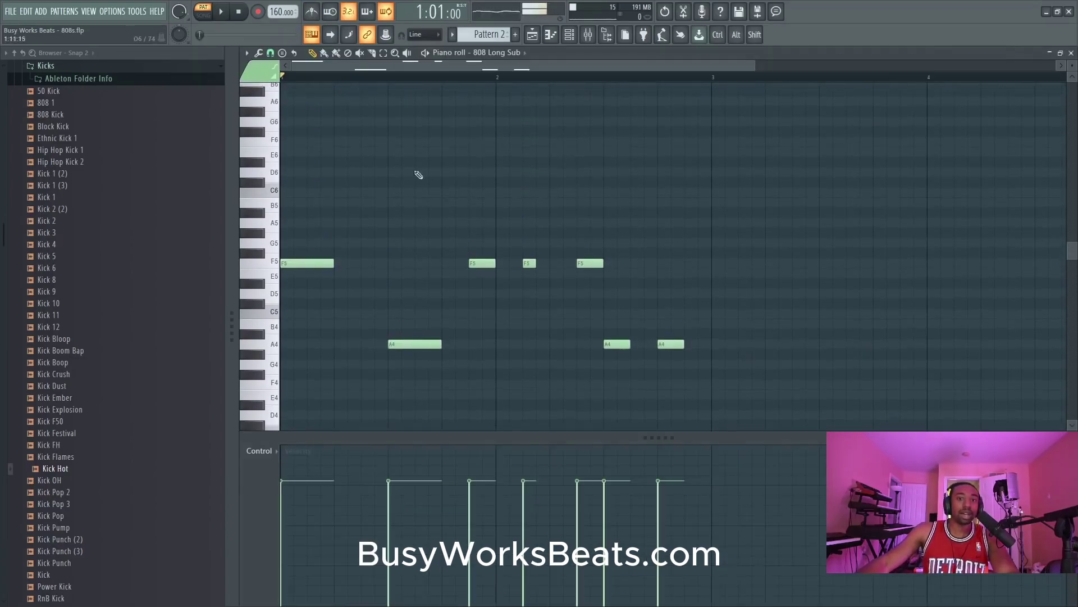
- Enable Mono polyphony for the 808 Long Sub channel and raise its slide time, playing test notes to hear the glide
left_click(1071, 52)
left_click(308, 125)
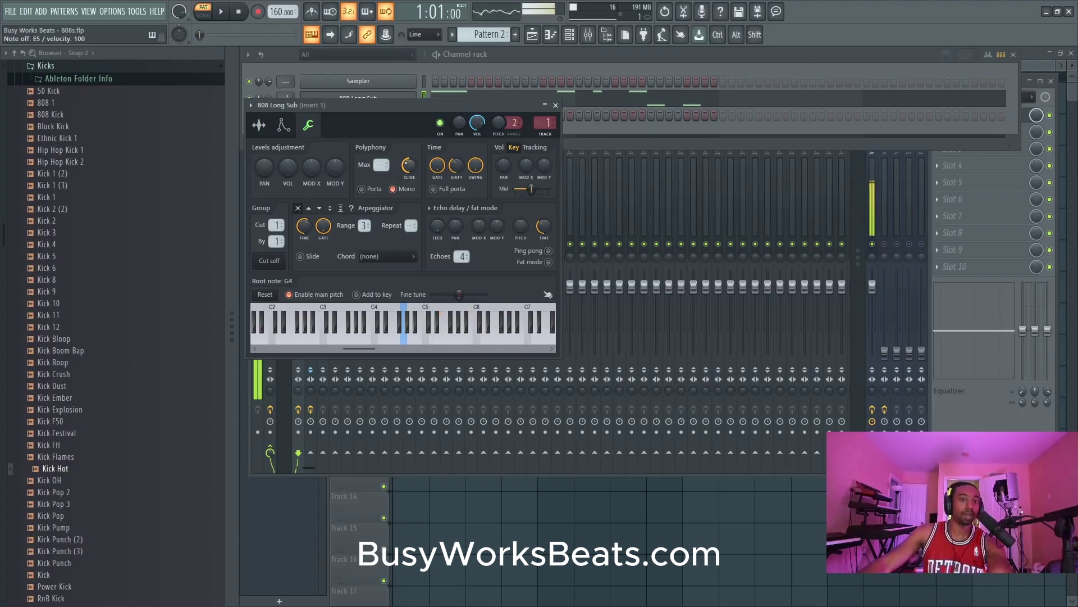
left_click_drag(409, 165, 409, 163)
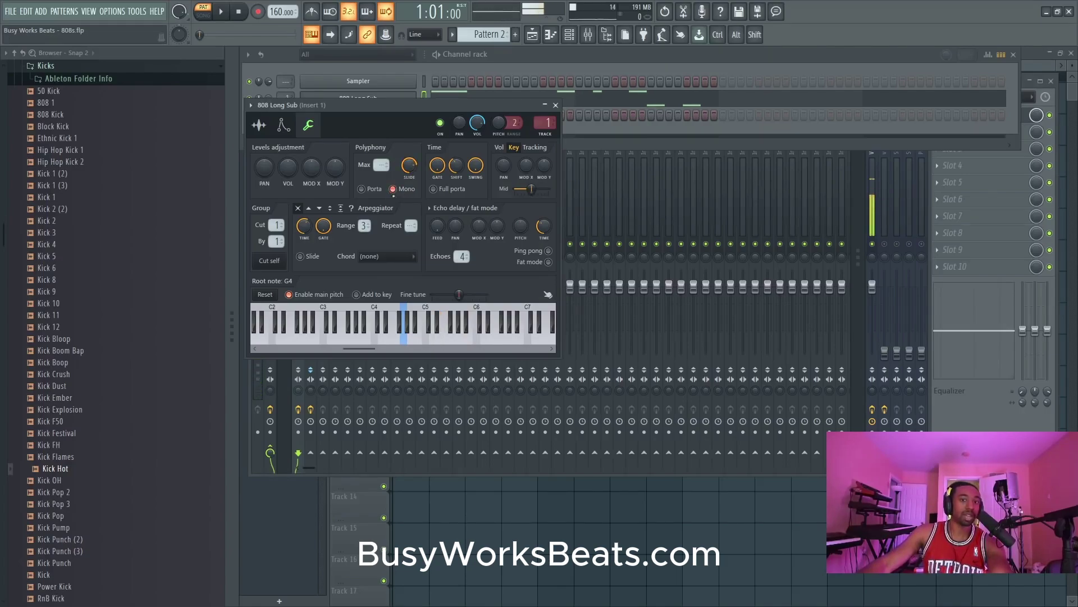
key("c")
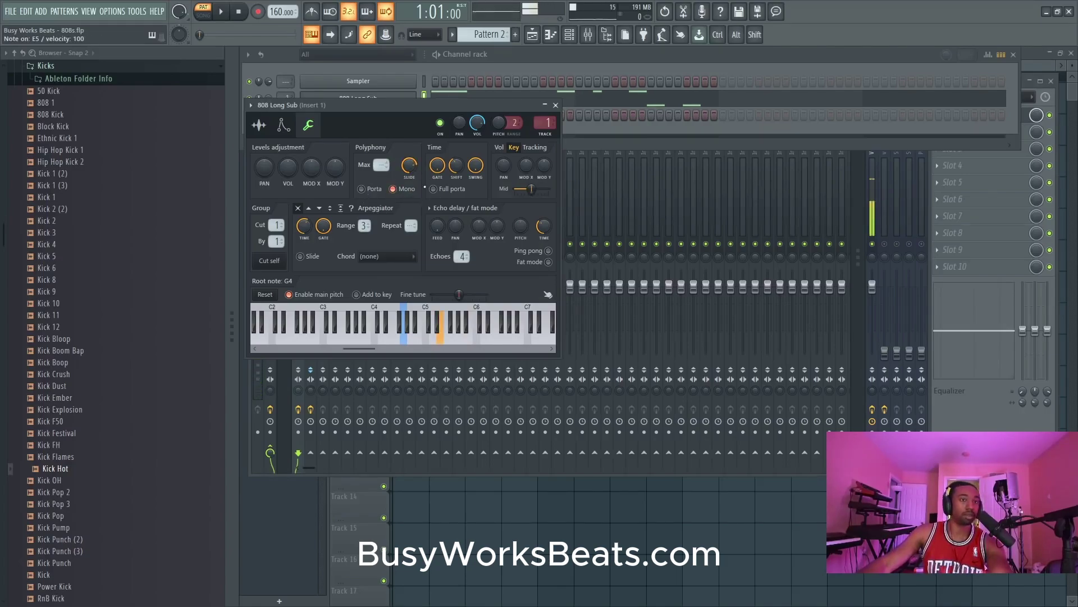
key("m")
key("m")
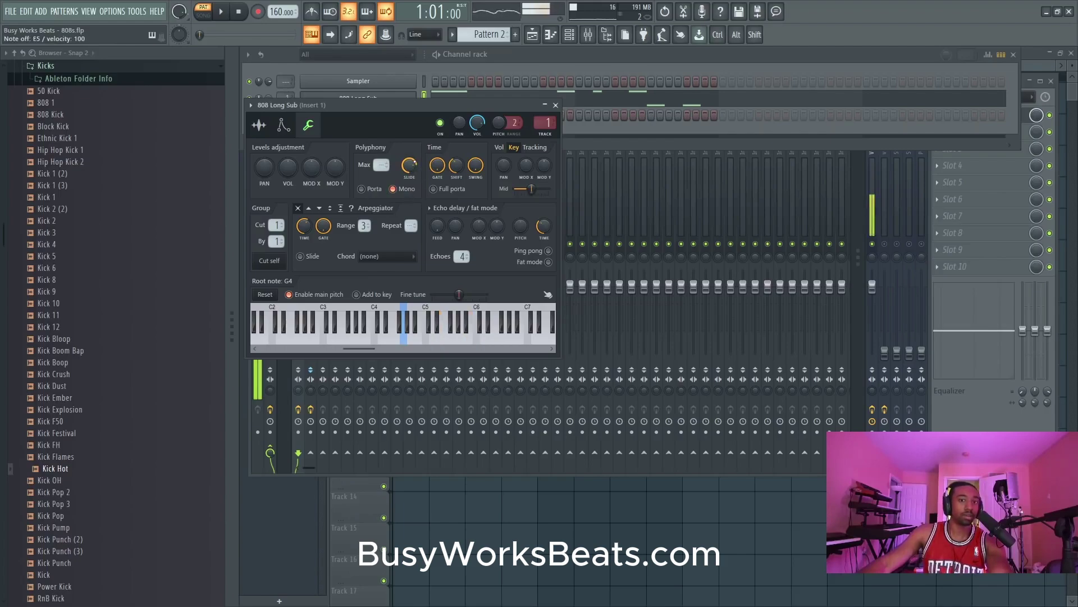
left_click_drag(415, 163, 415, 161)
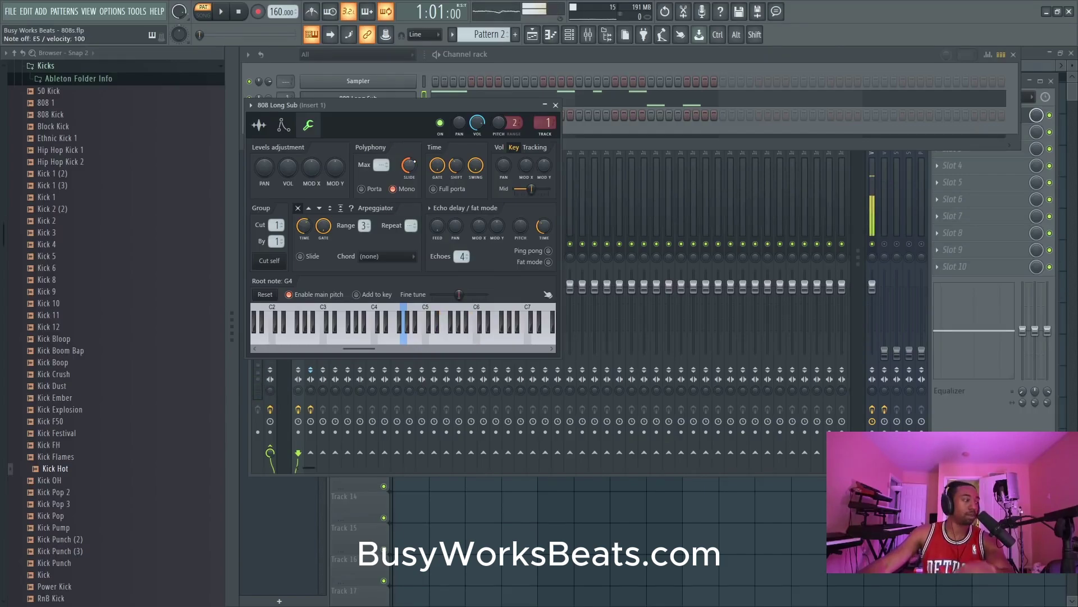
- Place an F5 note over the second half of the first A4 note in 808 Long Sub's piano roll and make it a slide note
key("F7")
left_click_drag(423, 273, 424, 260)
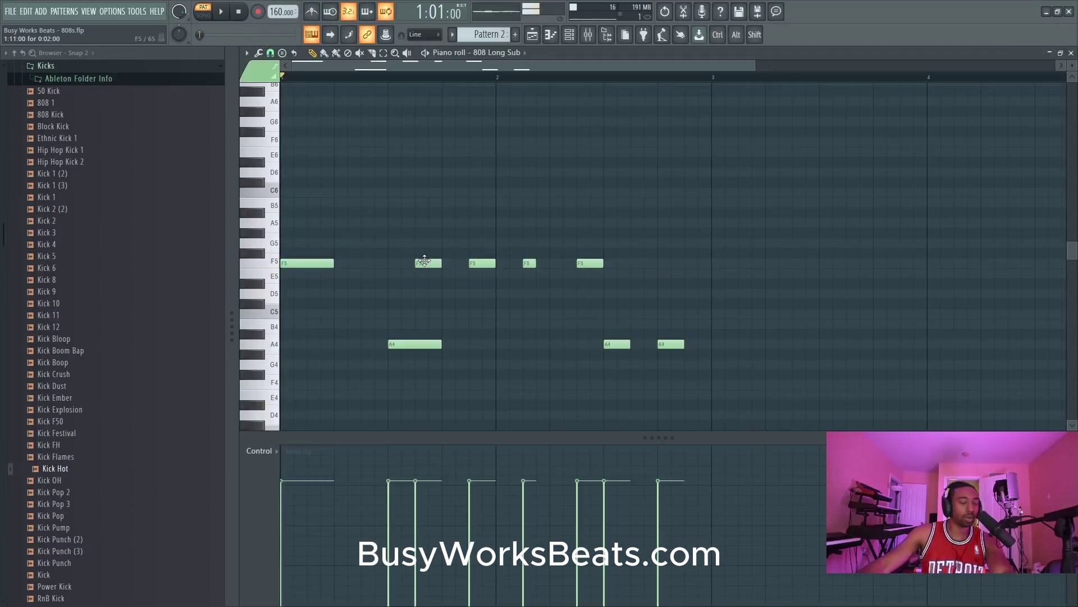
double_click(424, 260)
left_click(405, 281)
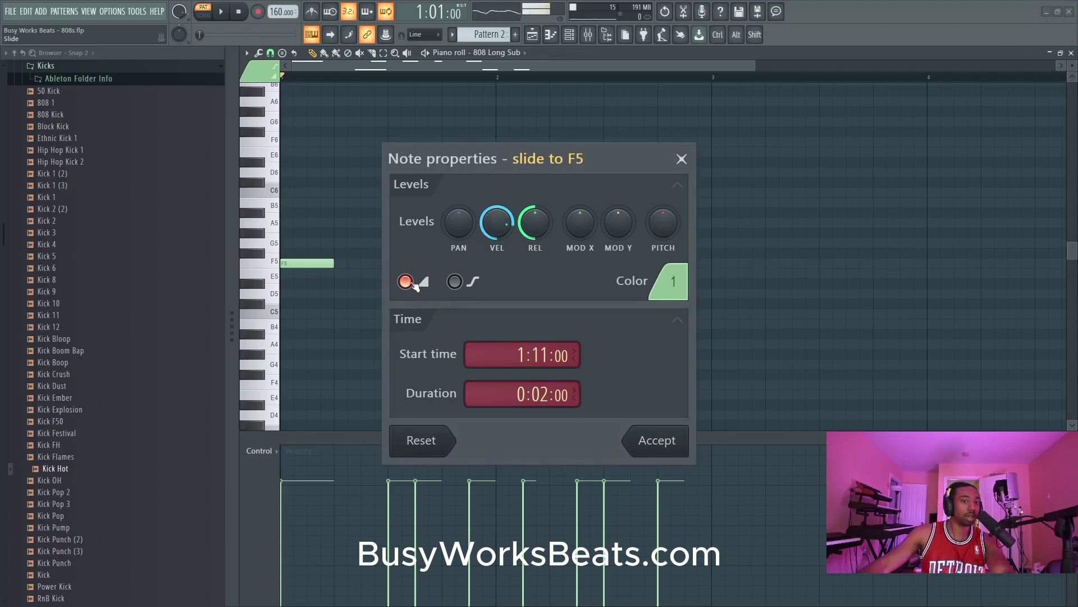
left_click(657, 440)
- Select the F5 slide note and play the pattern to hear the A4 note glide up to it
left_click(417, 344, "ctrl")
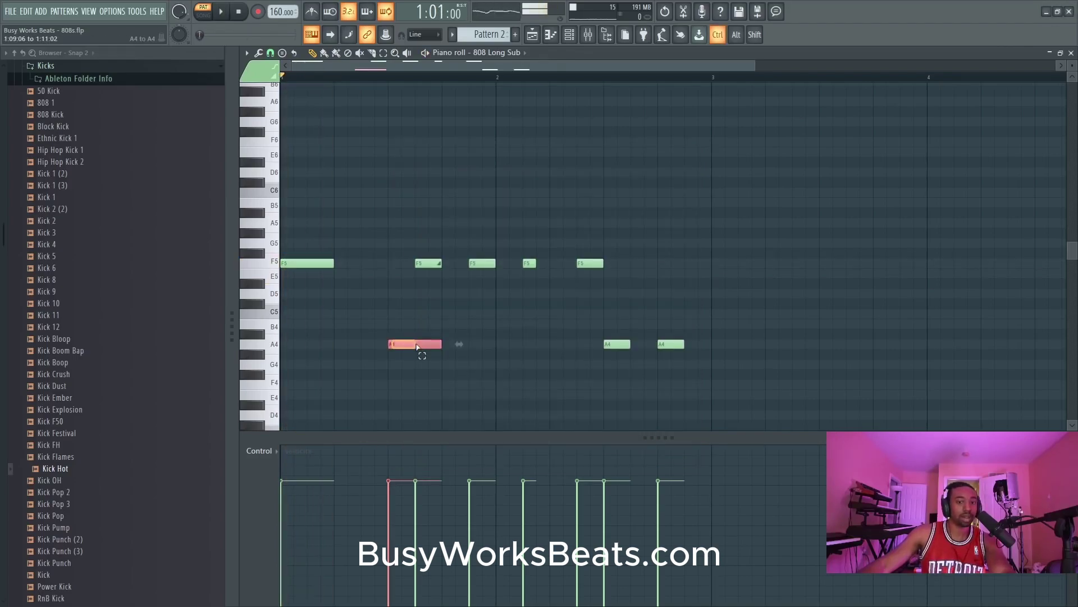
mouse_move(421, 260)
left_mouse_down()
mouse_move(430, 262)
mouse_move(425, 246)
left_mouse_up()
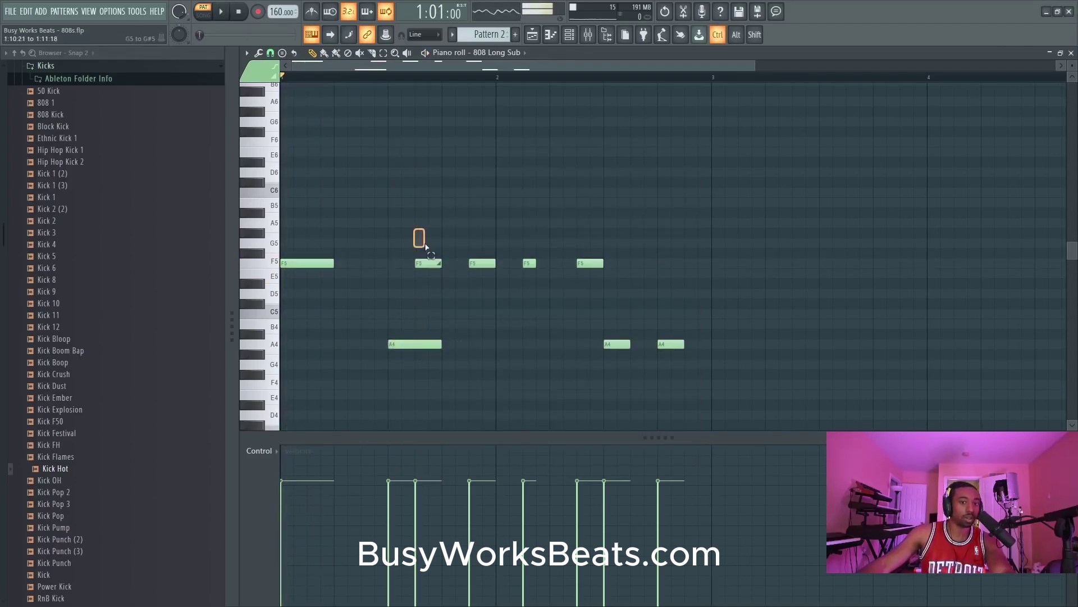
left_click(428, 261)
key("space")
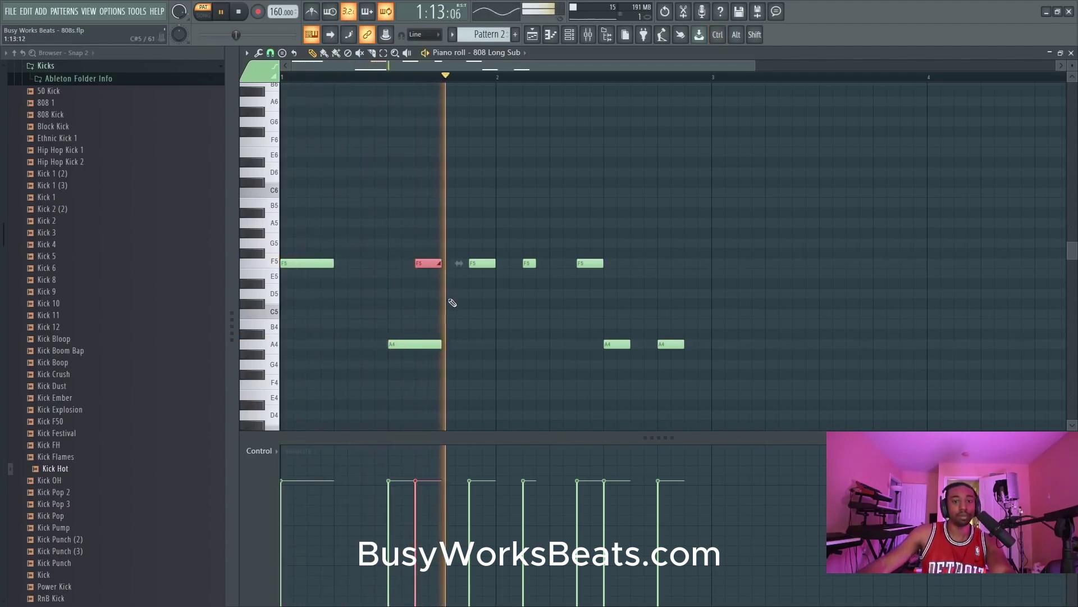
key("space")
- Transpose the selected slide note up one octave to F6 and play the pattern to hear the larger slide
key("ctrl+Up")
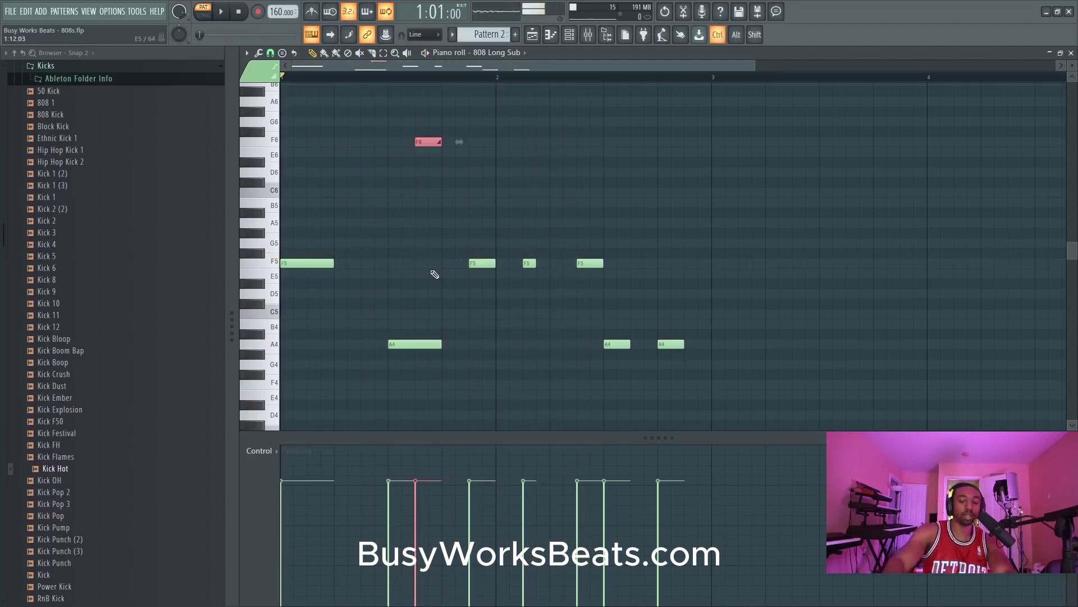
key("space")
key("space")
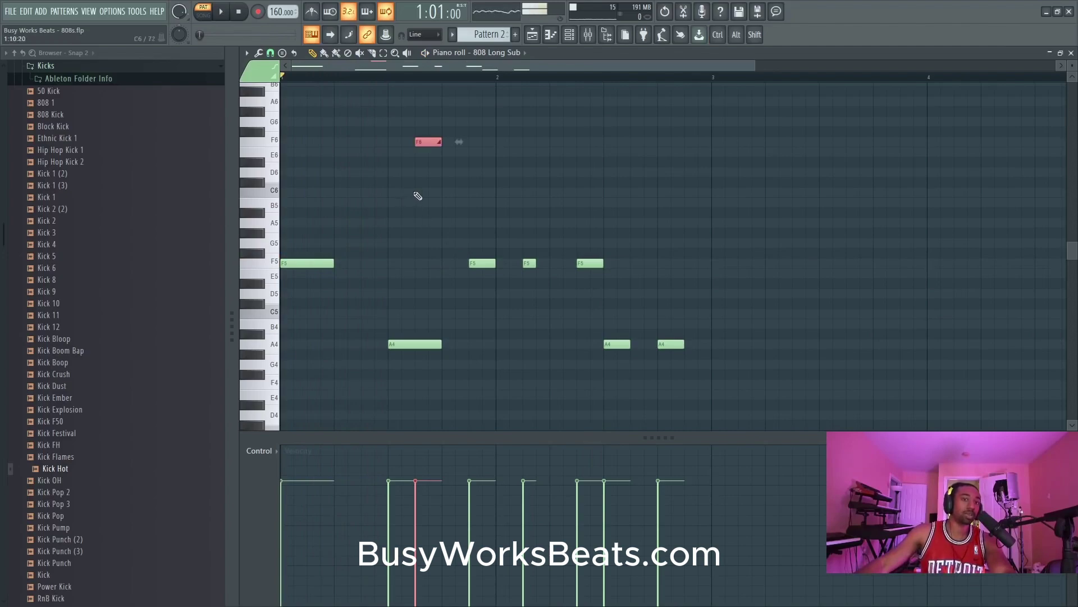
key("space")
key("space")
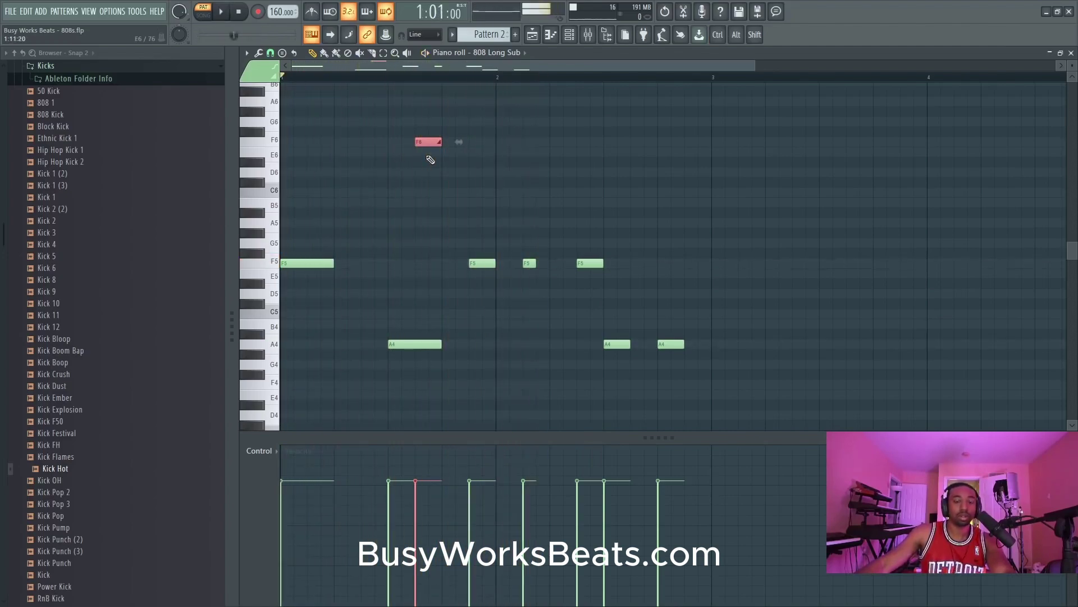
- Extend the opening F5 note up to the first A4 note, move the slide note to A4 under its second half, and play it
mouse_move(427, 141)
left_mouse_down()
mouse_move(400, 142)
mouse_move(440, 150)
mouse_move(413, 151)
left_mouse_up()
key("space")
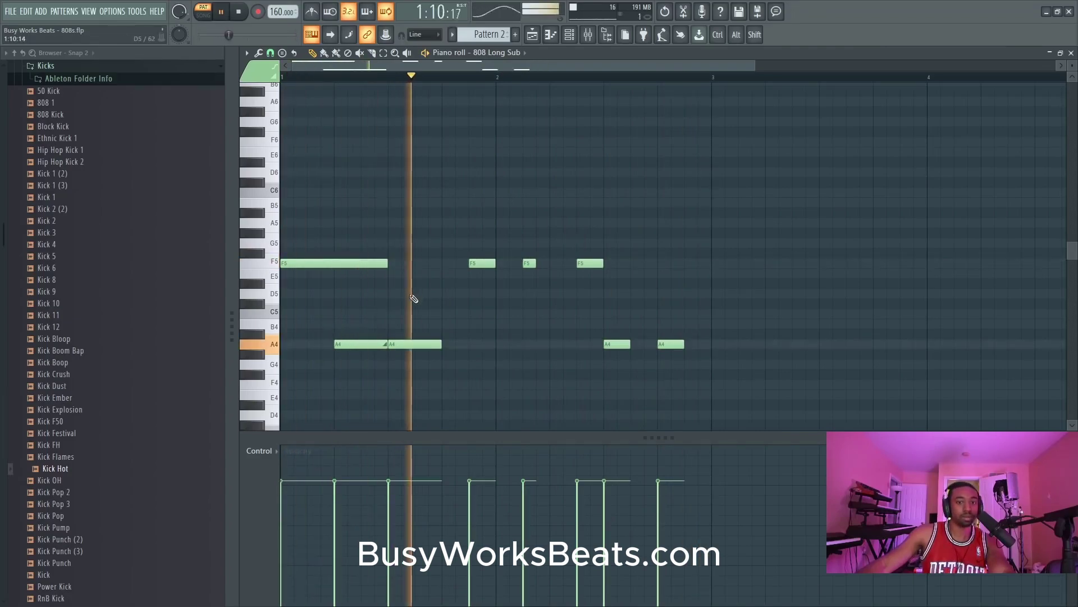
key("space")
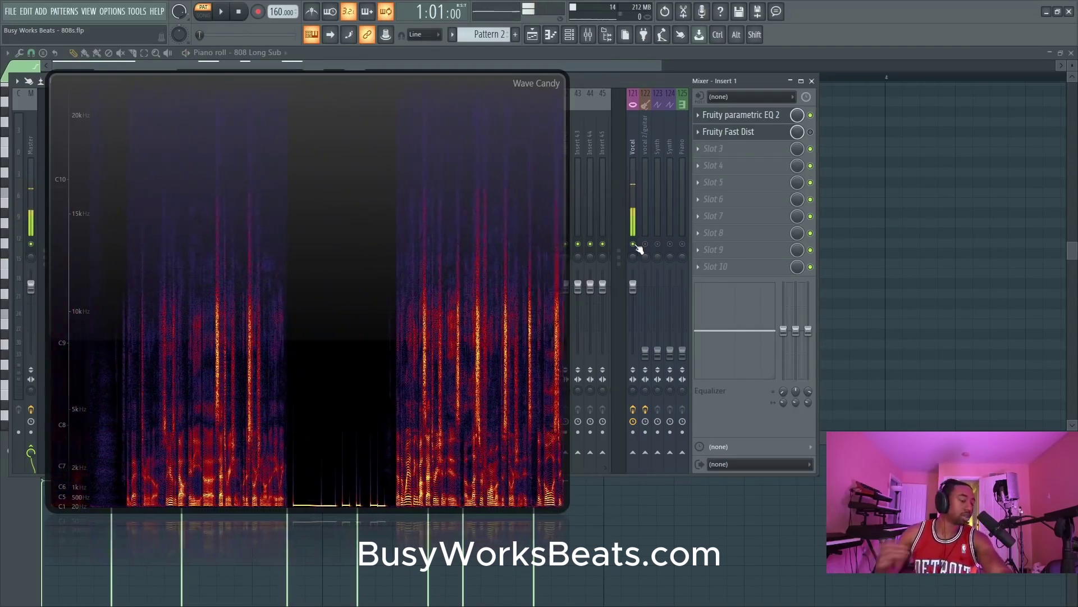
- Play the bassline with the Vocal track muted and Fruity Fast Dist enabled on Insert 1, and view the distortion's settings
key("space")
left_click(633, 243)
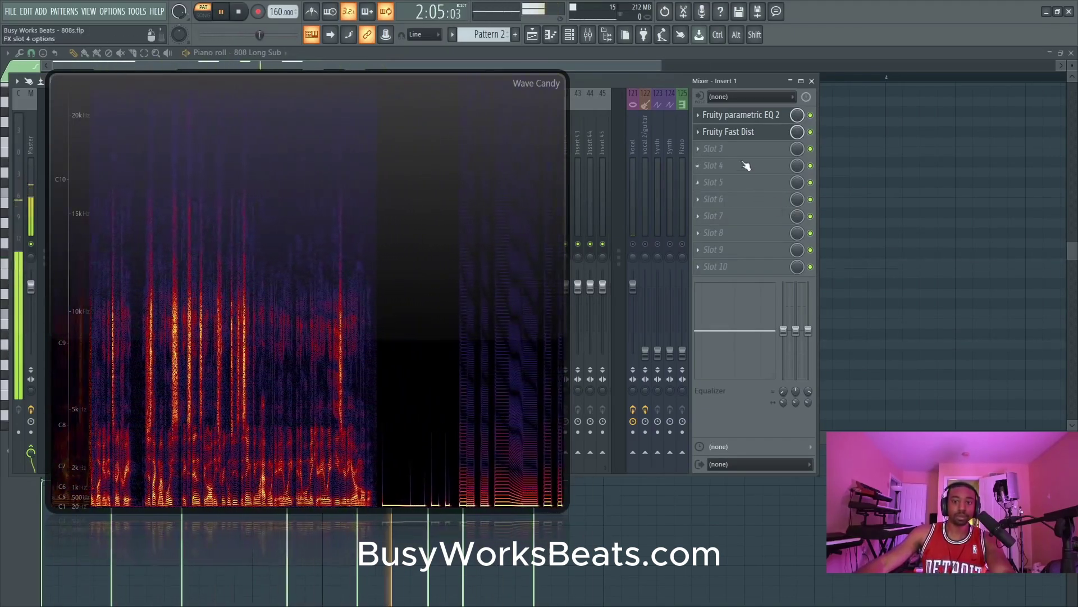
left_click(743, 133)
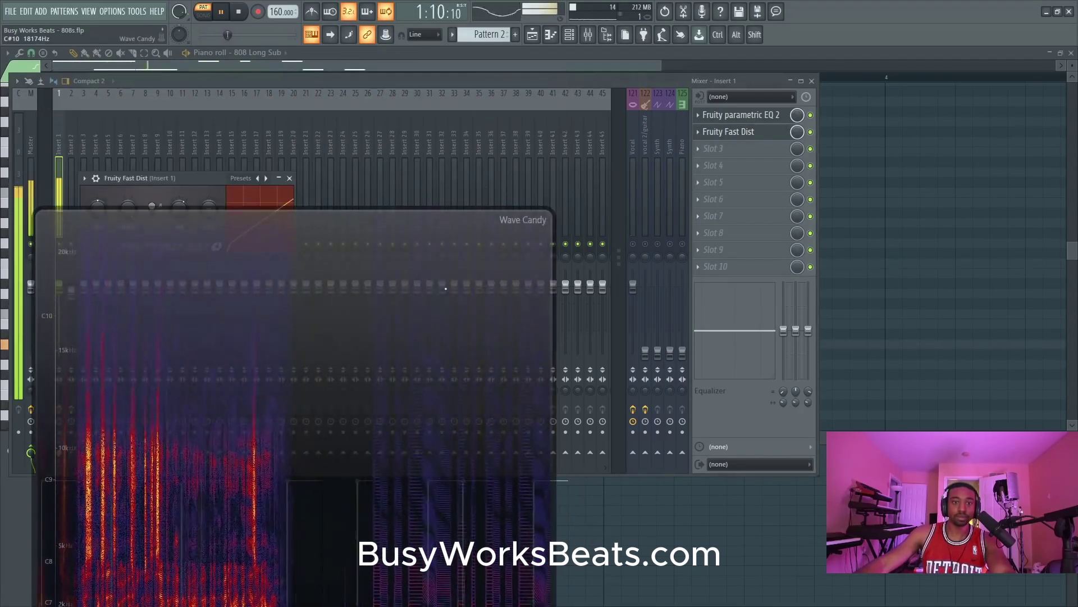
left_click_drag(151, 178, 731, 150)
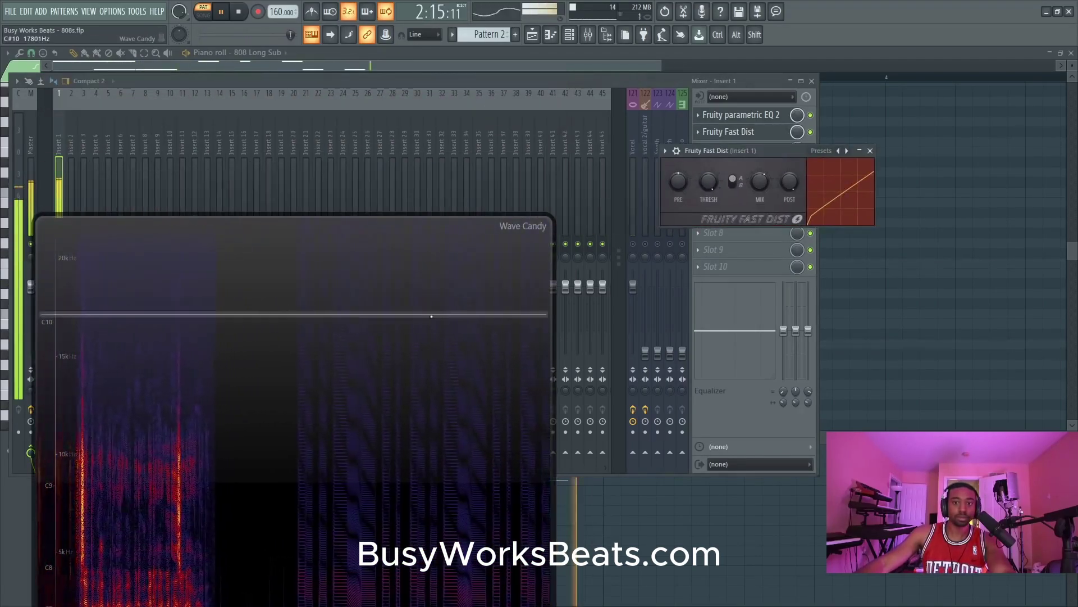
key("space")
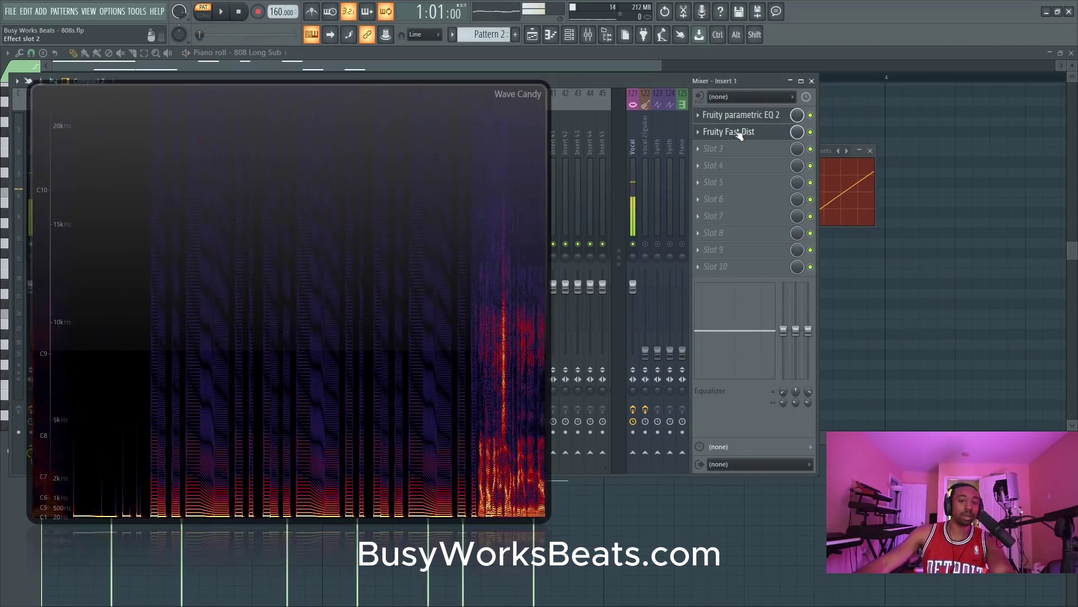
left_click(735, 132)
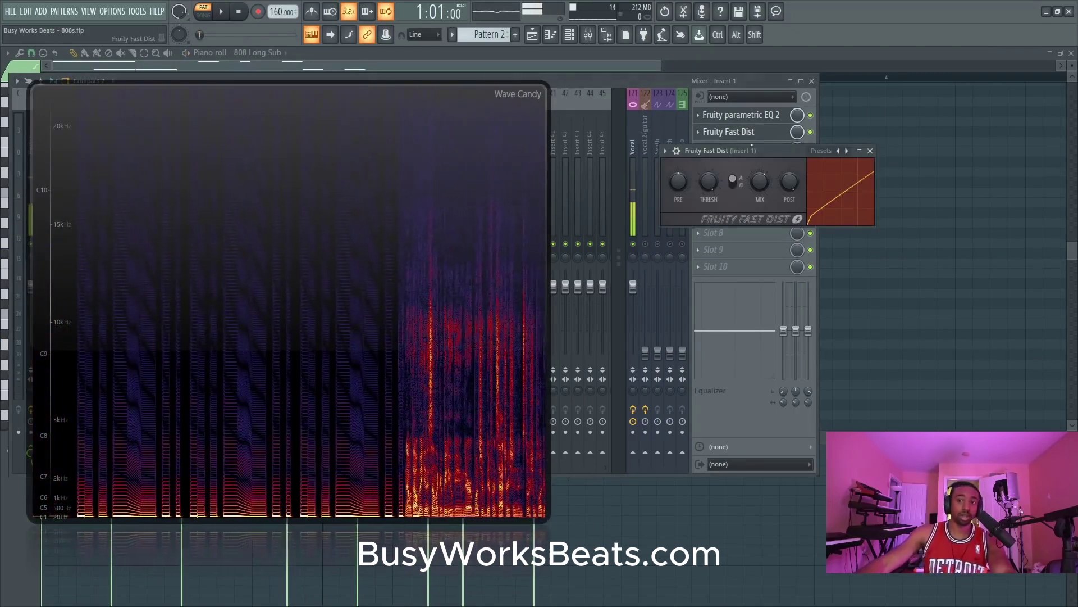
left_click(870, 151)
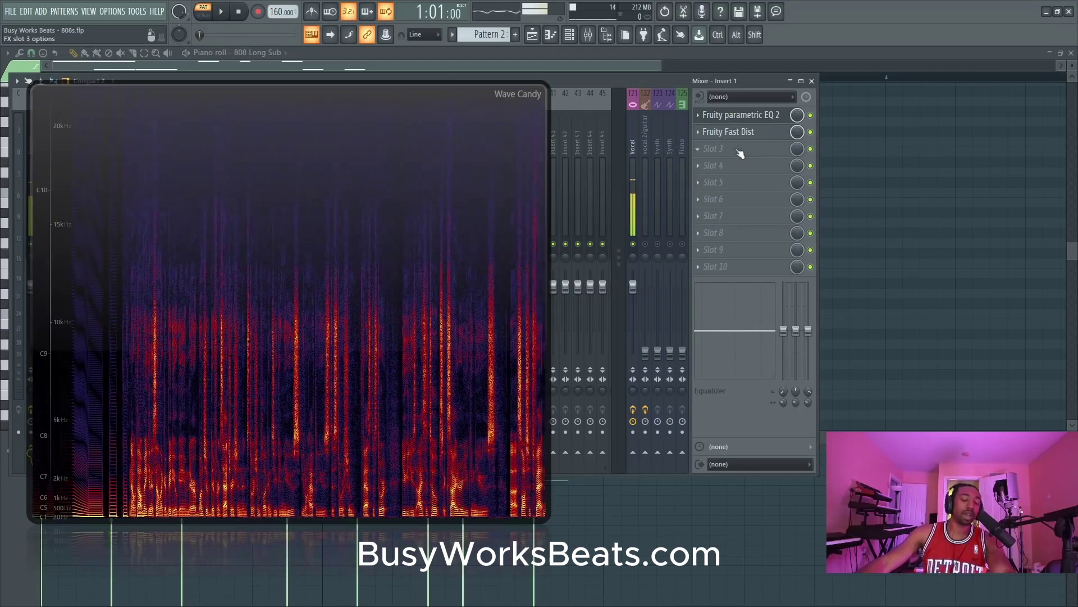
- Load Ozone 9 Exciter and RBass Stereo into the next free effect slots of Insert 1
left_click(741, 153)
scroll(569, 200, "up", 5)
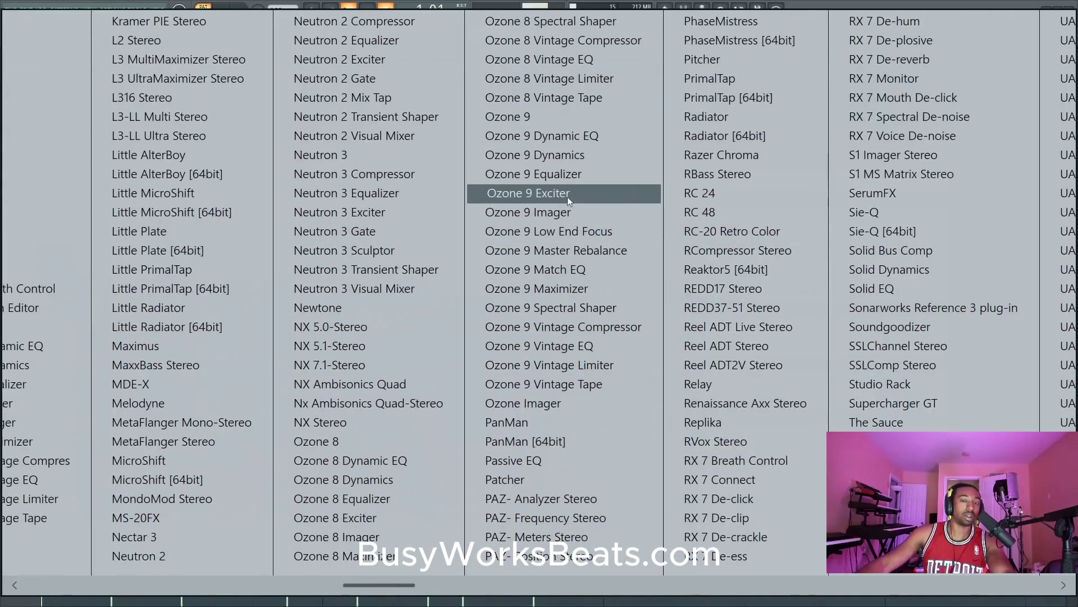
scroll(569, 199, "down", 3)
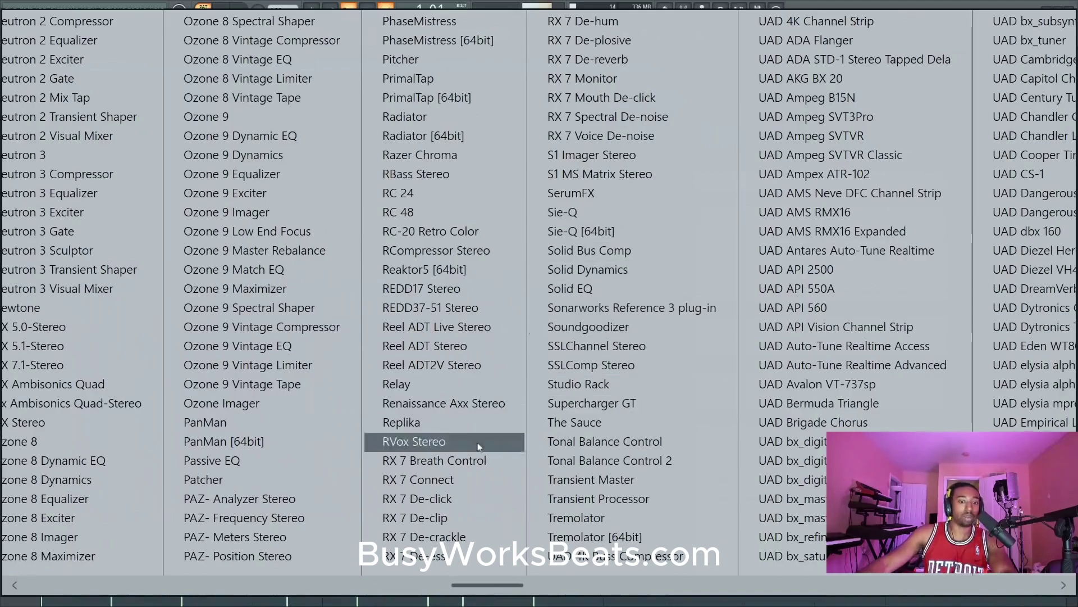
left_click(521, 176)
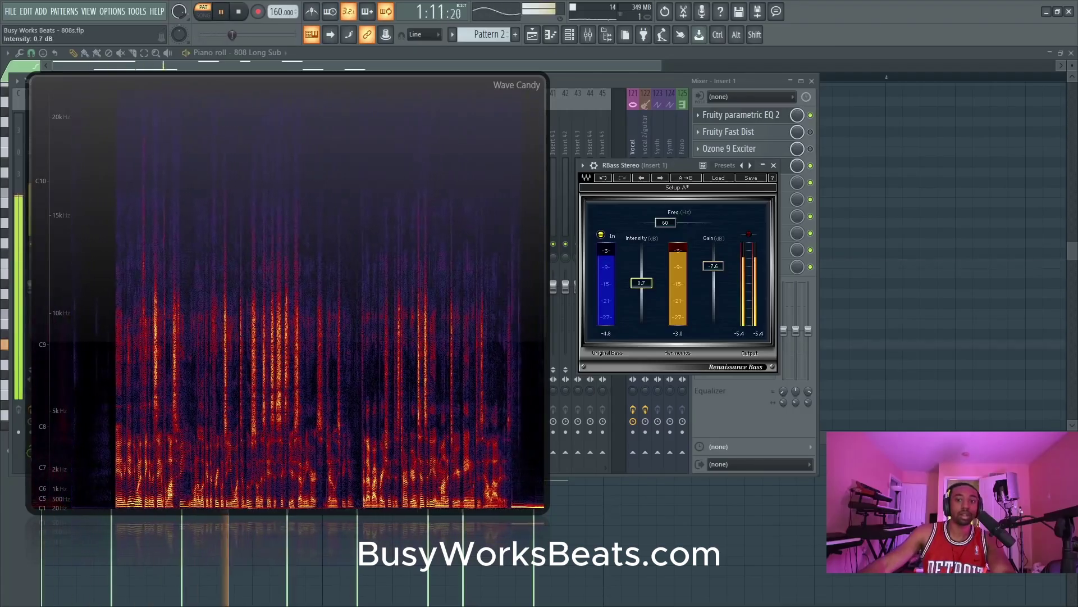
- Set RBass Stereo's intensity to 6.9 dB and gain to -11.1 dB during playback, stop it, and close the plugin and mixer windows
left_click_drag(641, 276, 642, 273)
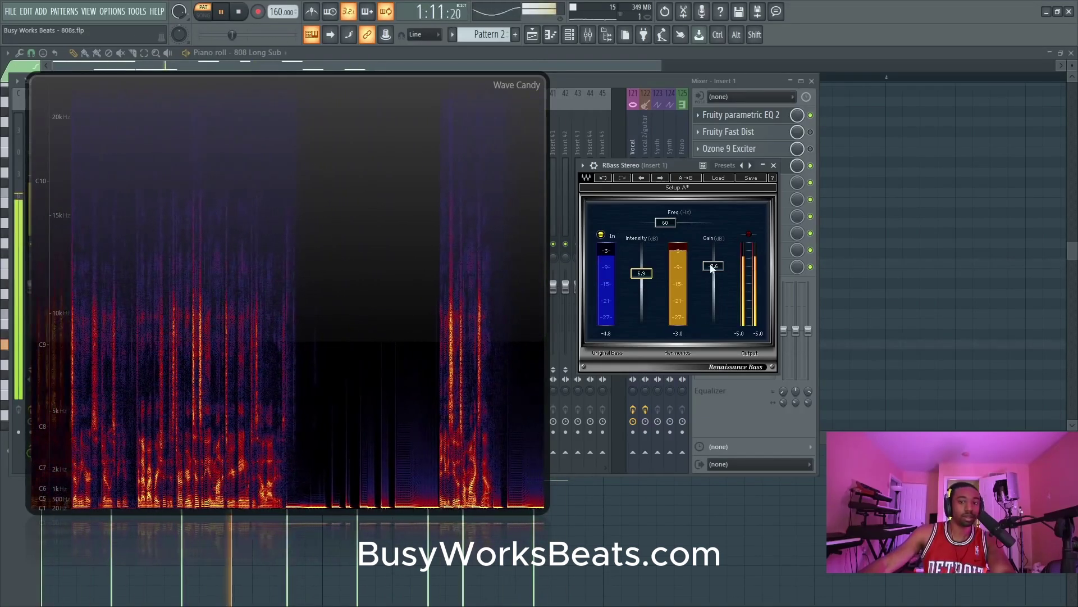
left_click_drag(713, 266, 714, 274)
key("space")
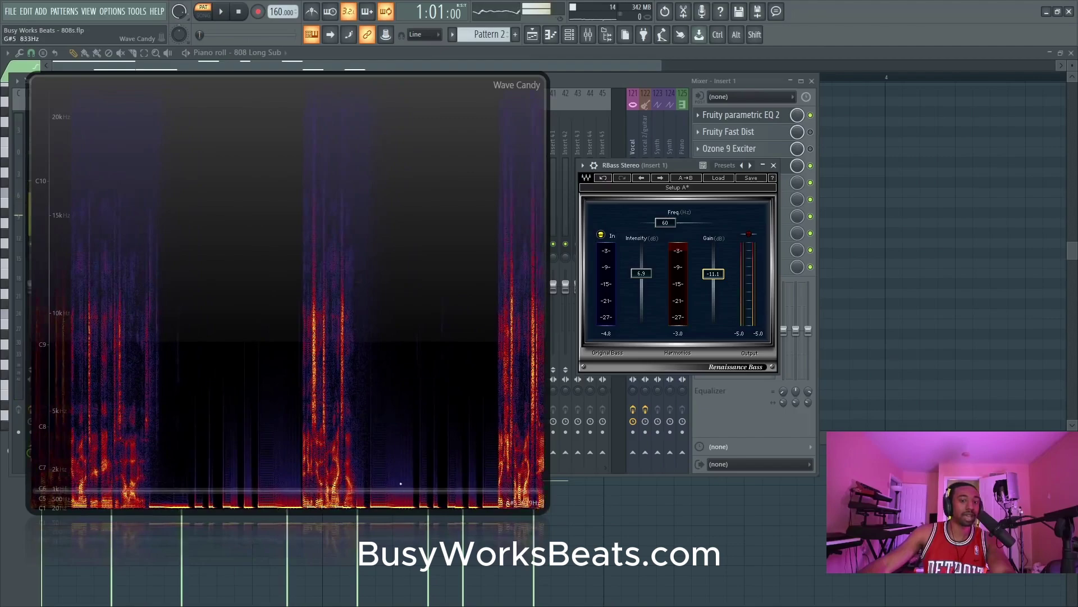
key("F12")
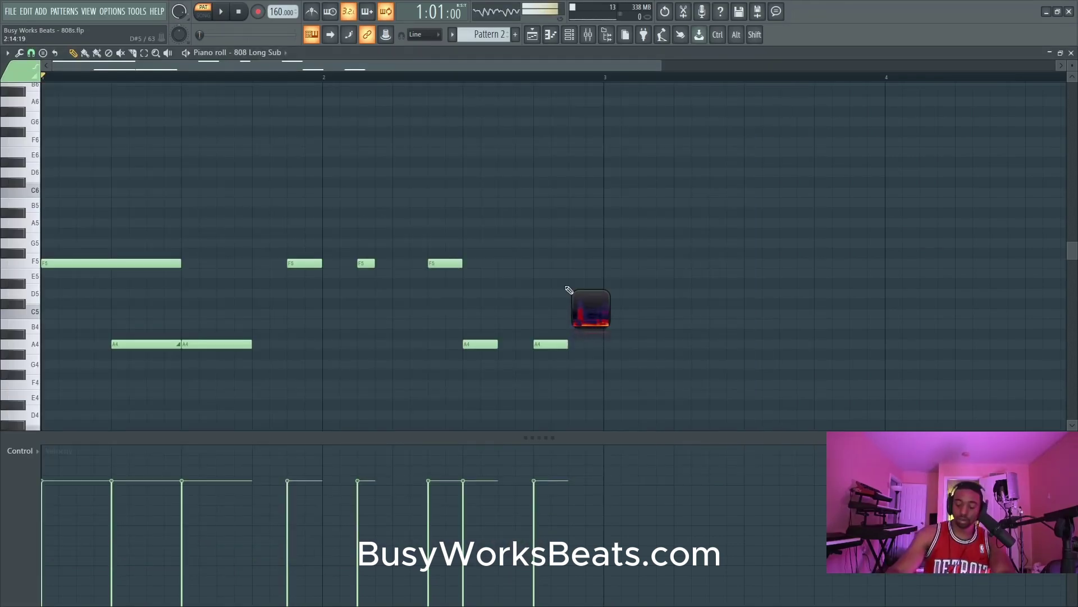